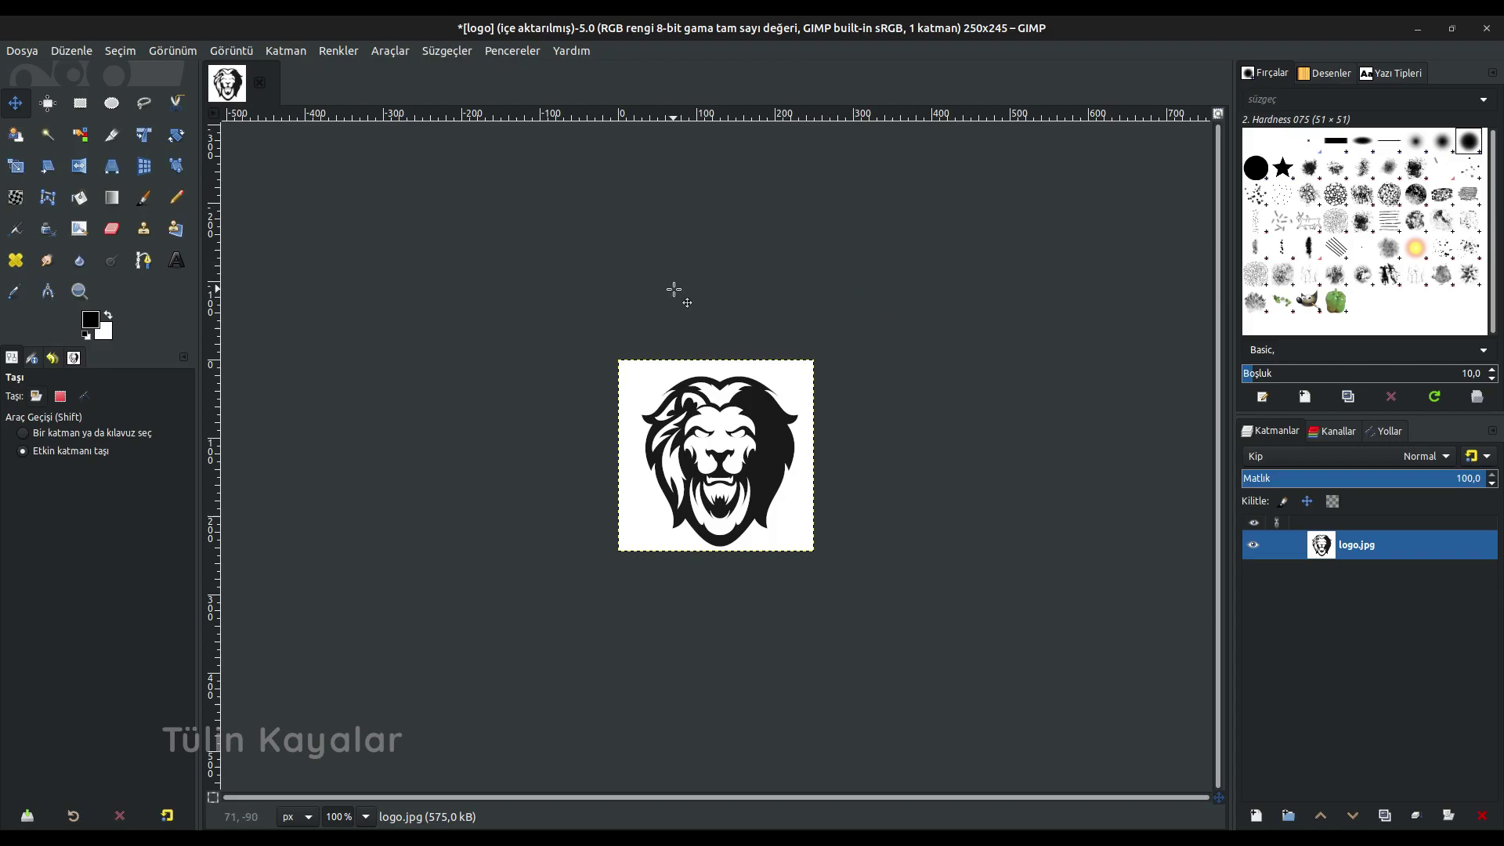
Scale the lion logo to 3000 × 2940 pixels at 300 pixels/in resolution
left_click(227, 51)
left_click(262, 251)
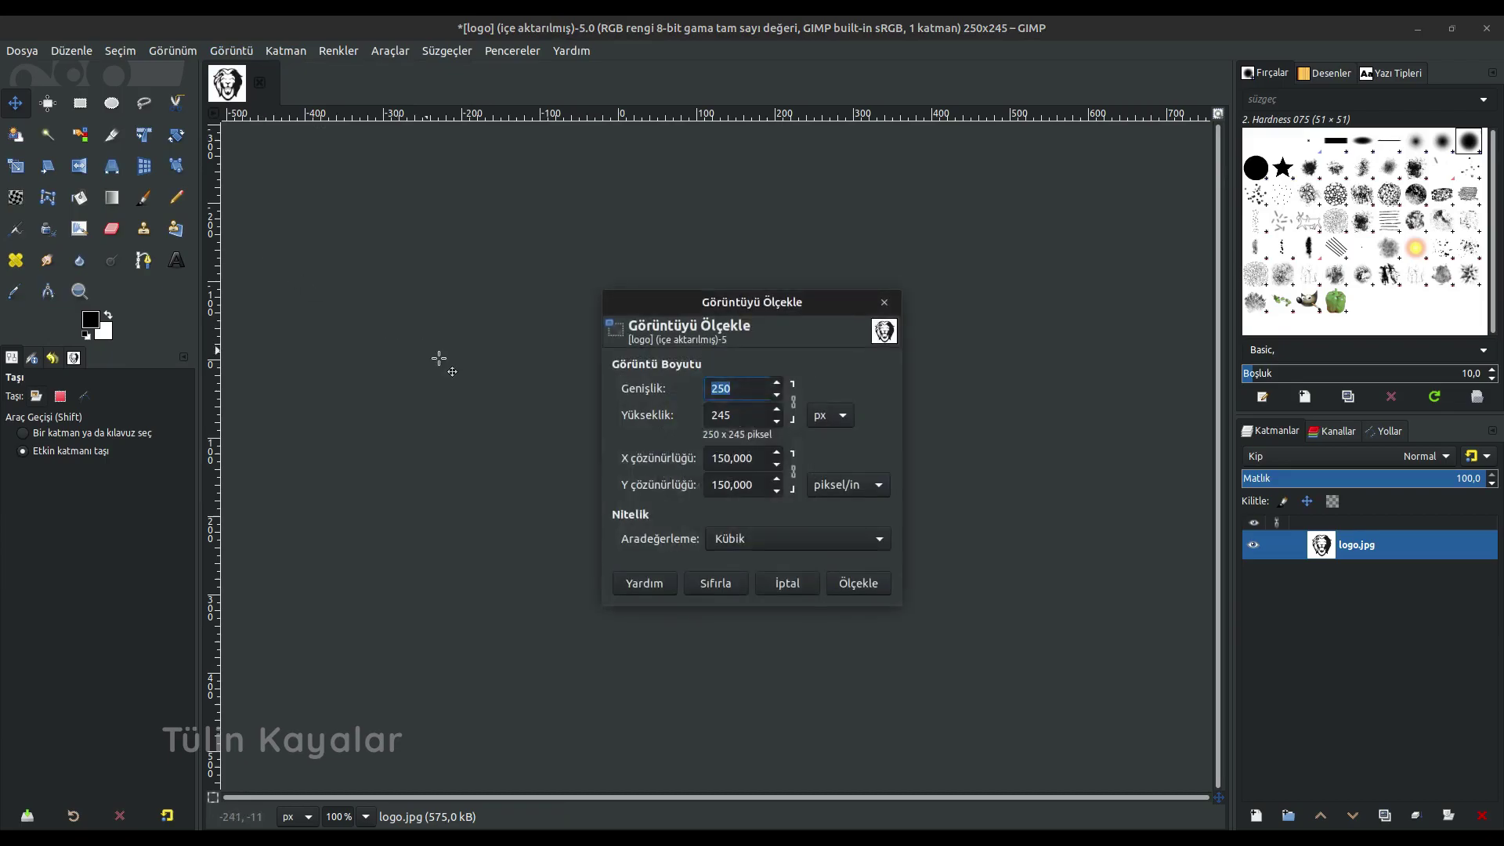
left_click_drag(673, 302, 900, 237)
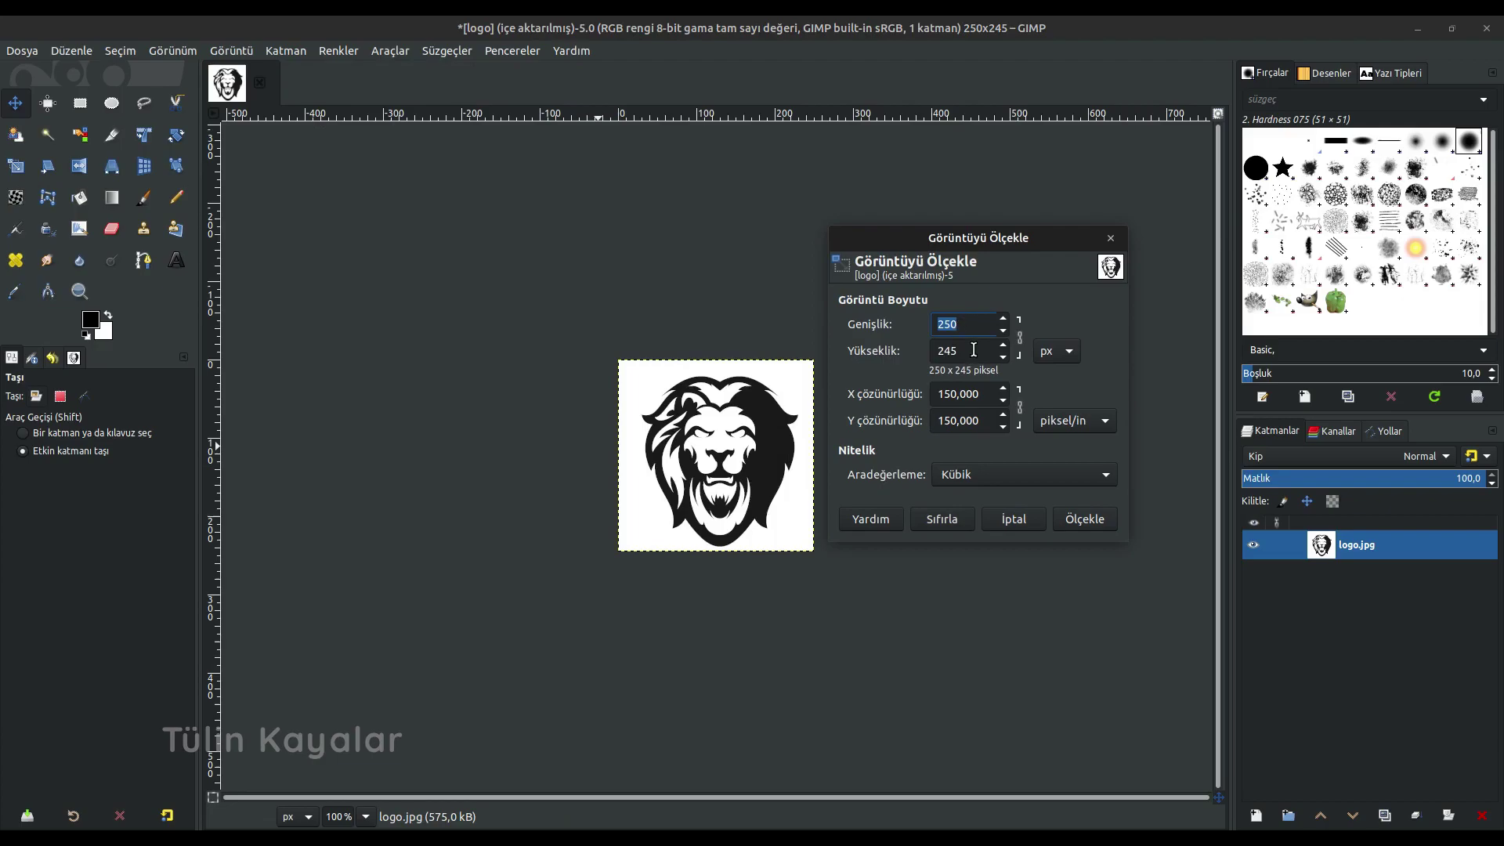
left_click(1071, 353)
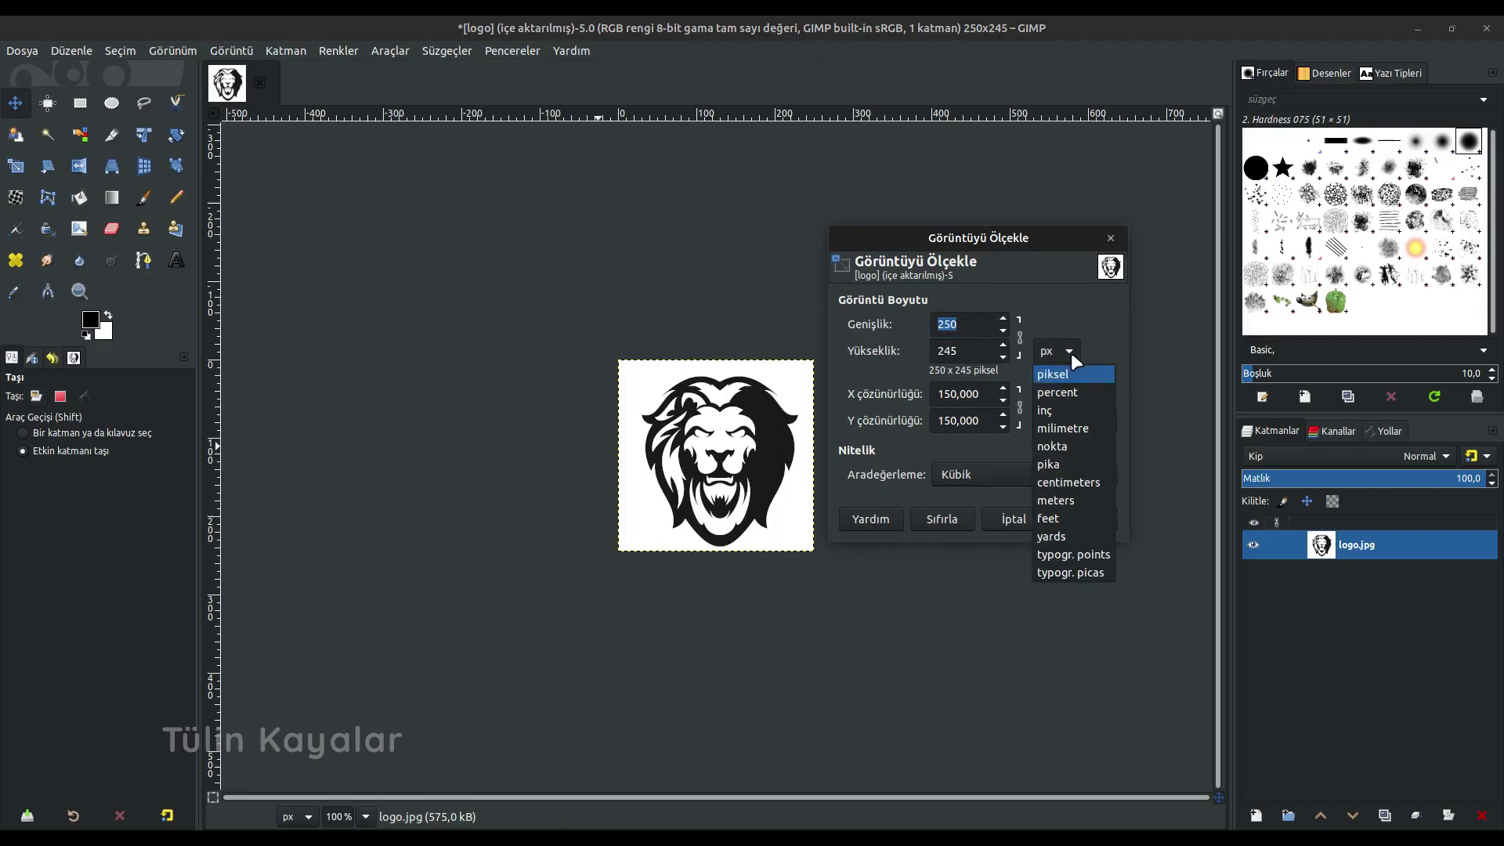
left_click(1074, 310)
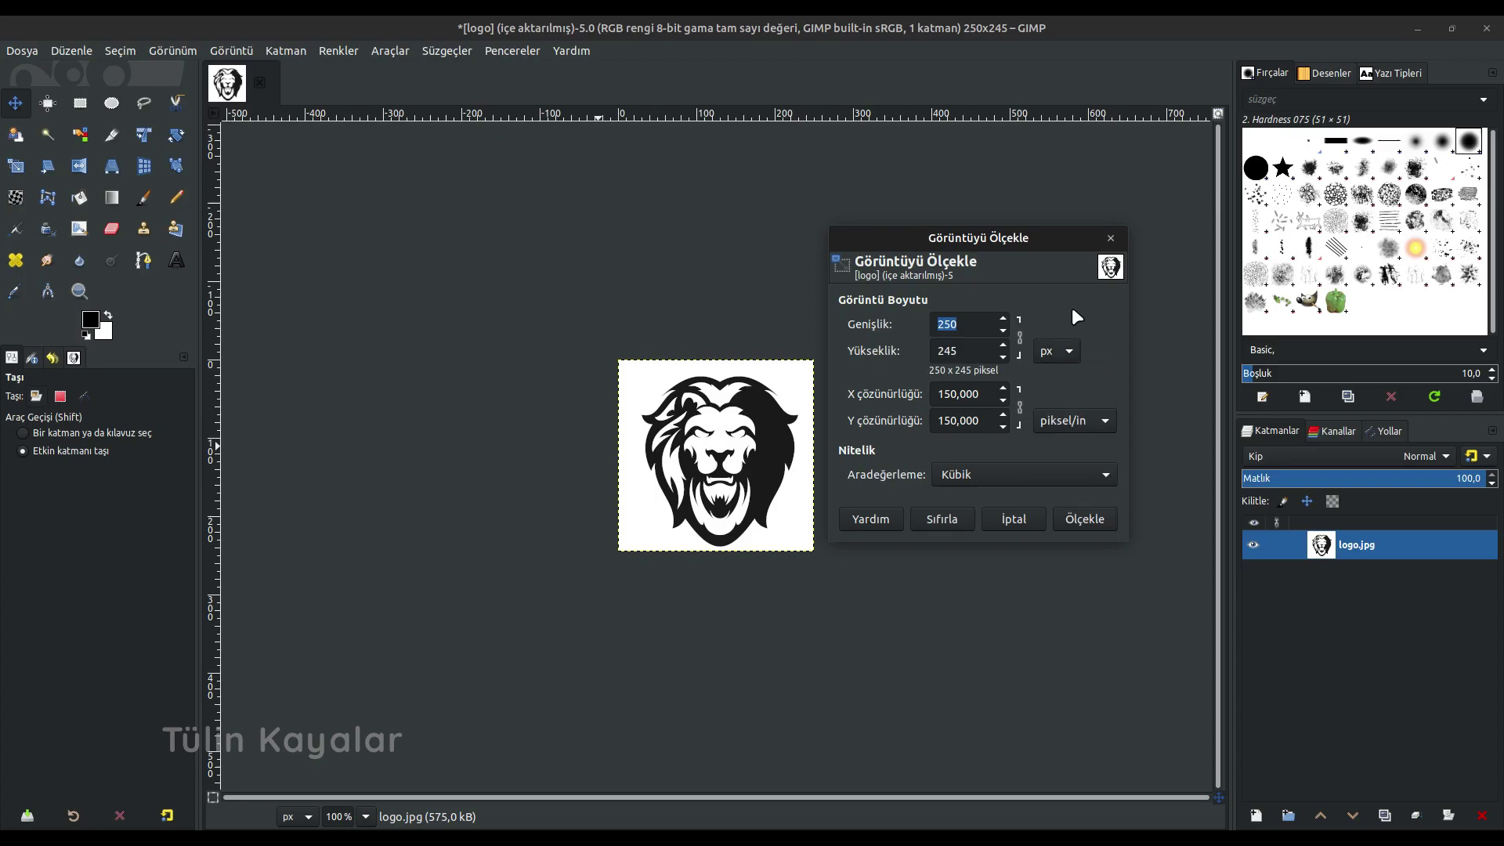
left_click(971, 324)
type("3000")
left_click(970, 350)
double_click(984, 393)
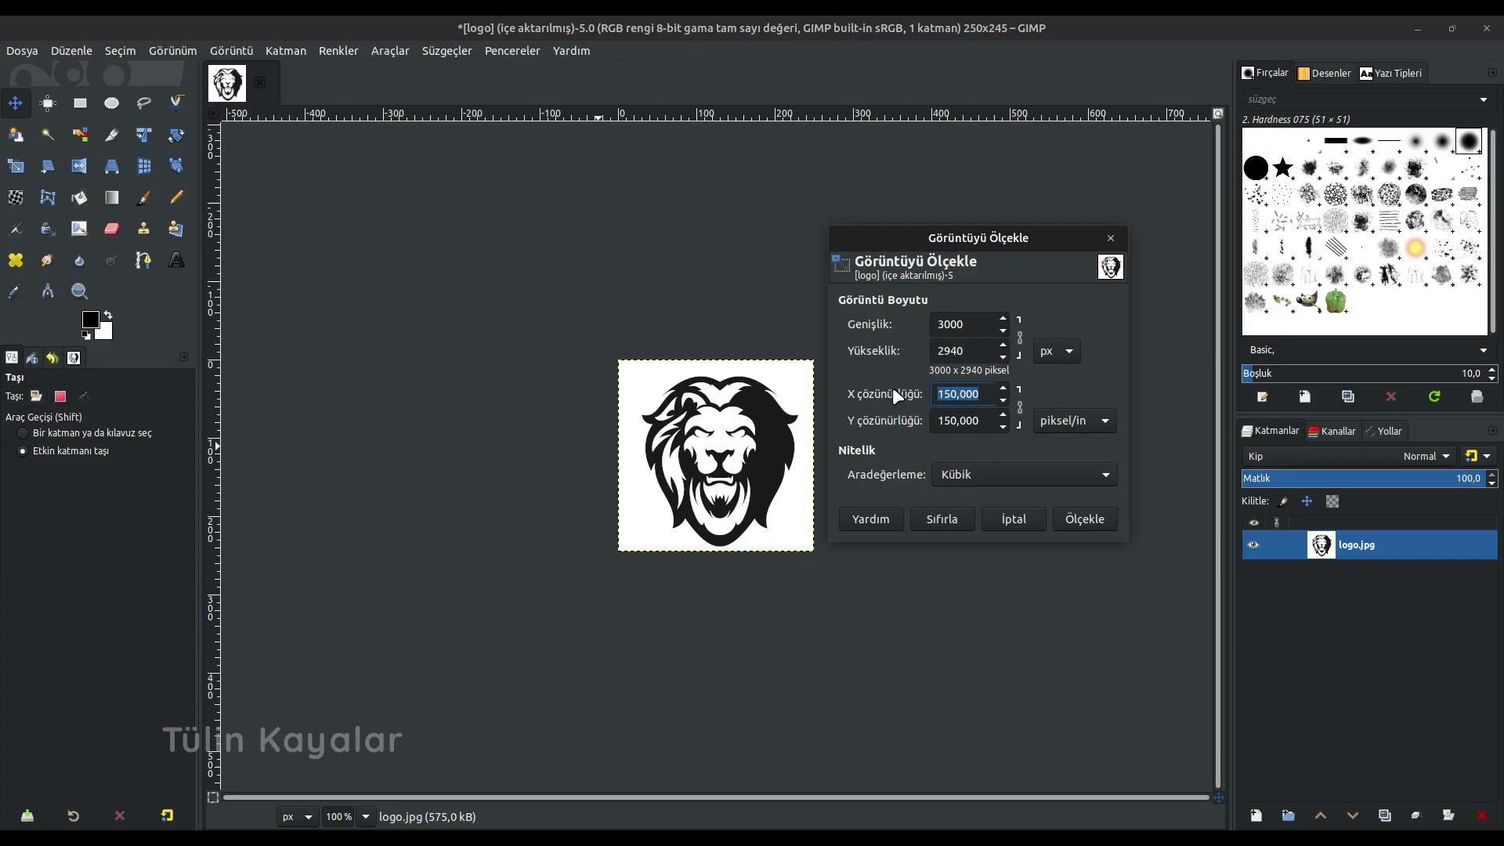
type("3")
left_click(961, 423)
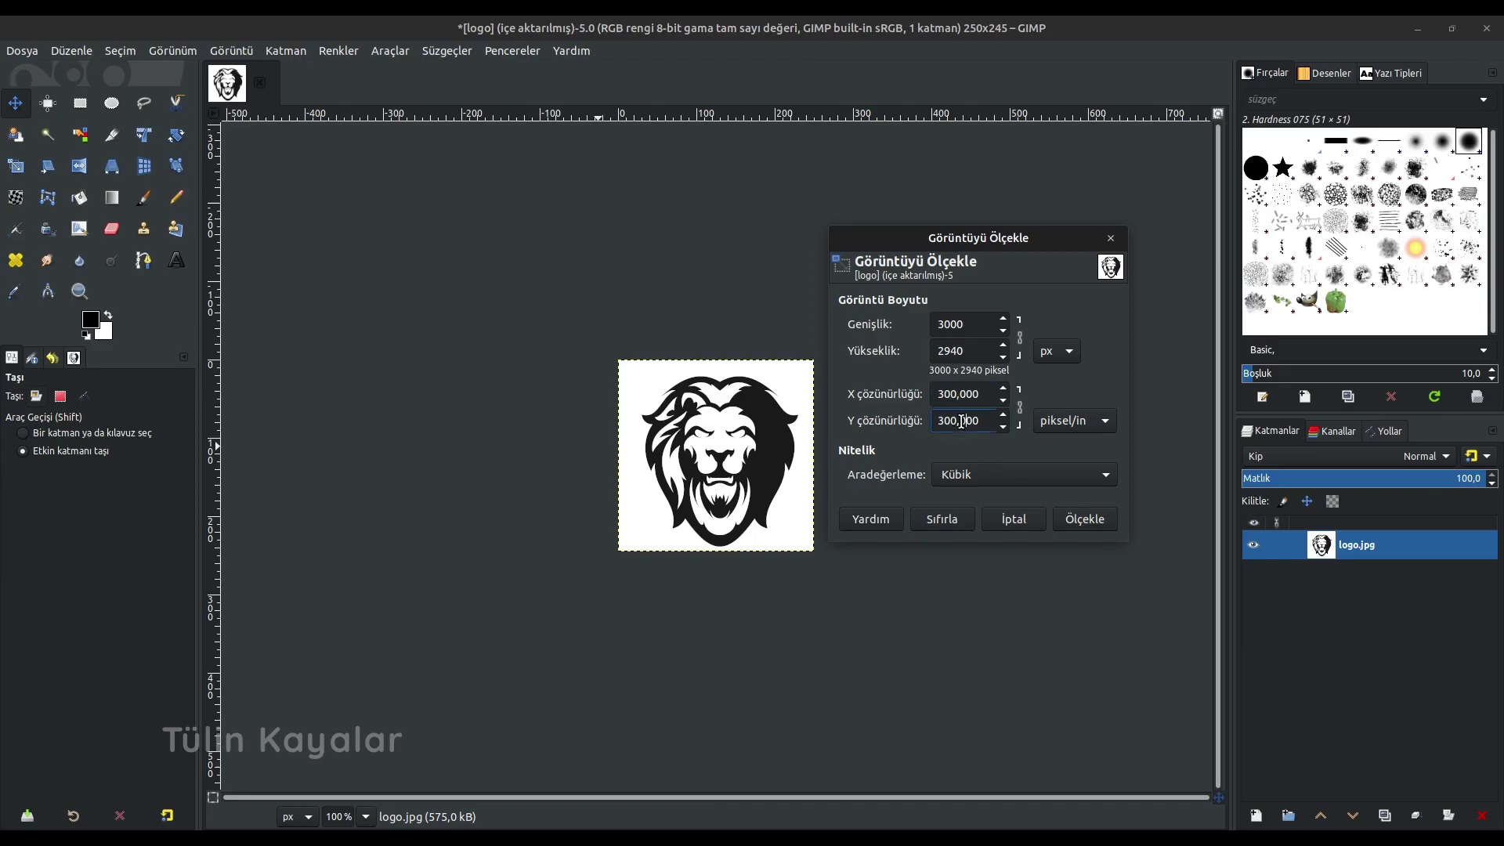
left_click(1078, 522)
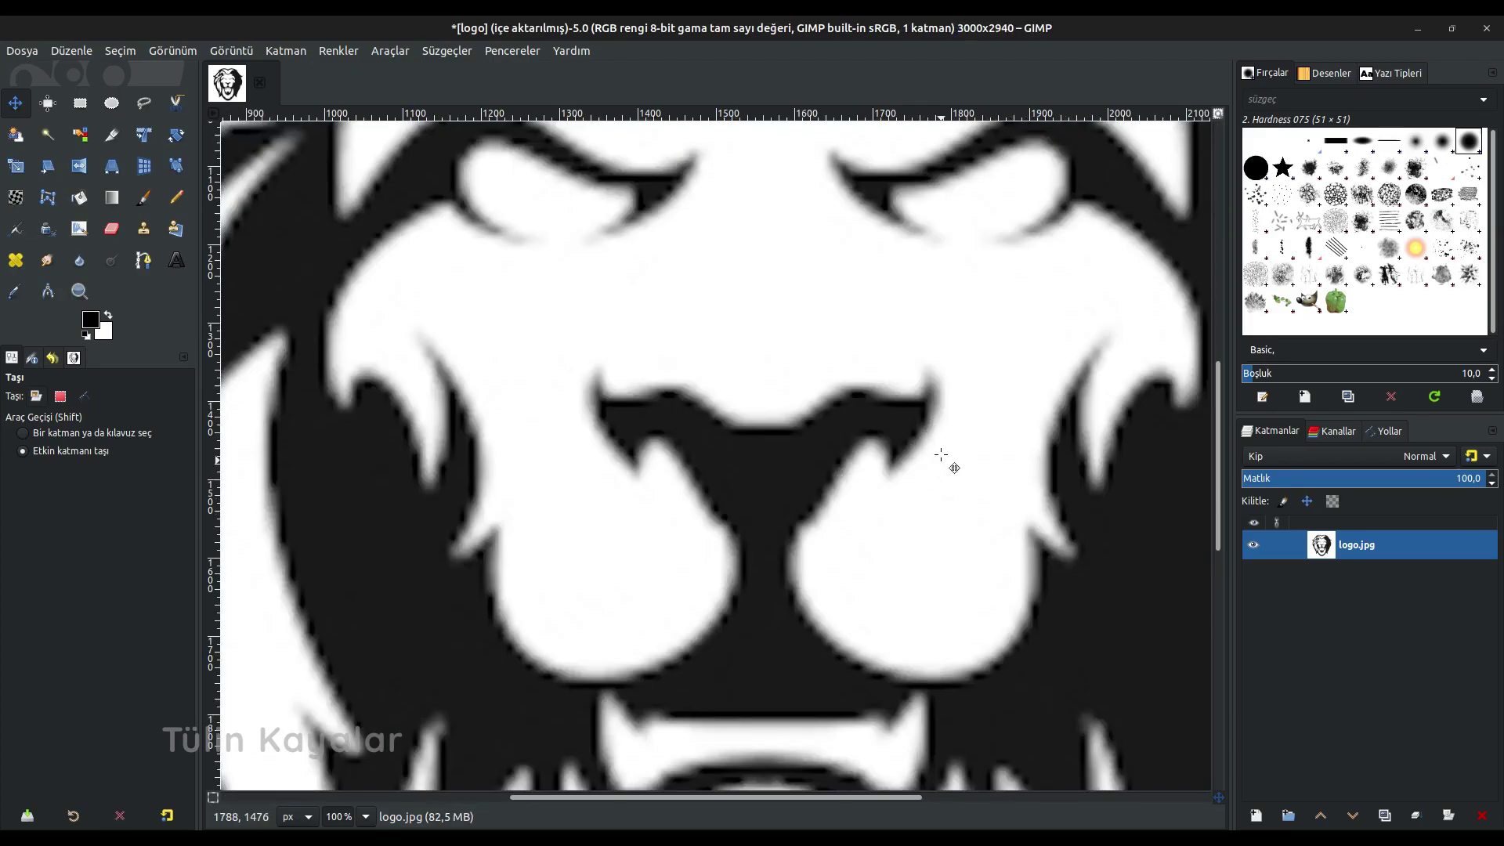
Zoom out to about 33.3% to see the whole lion and bring up the blur filters
scroll(912, 431, "down", 1)
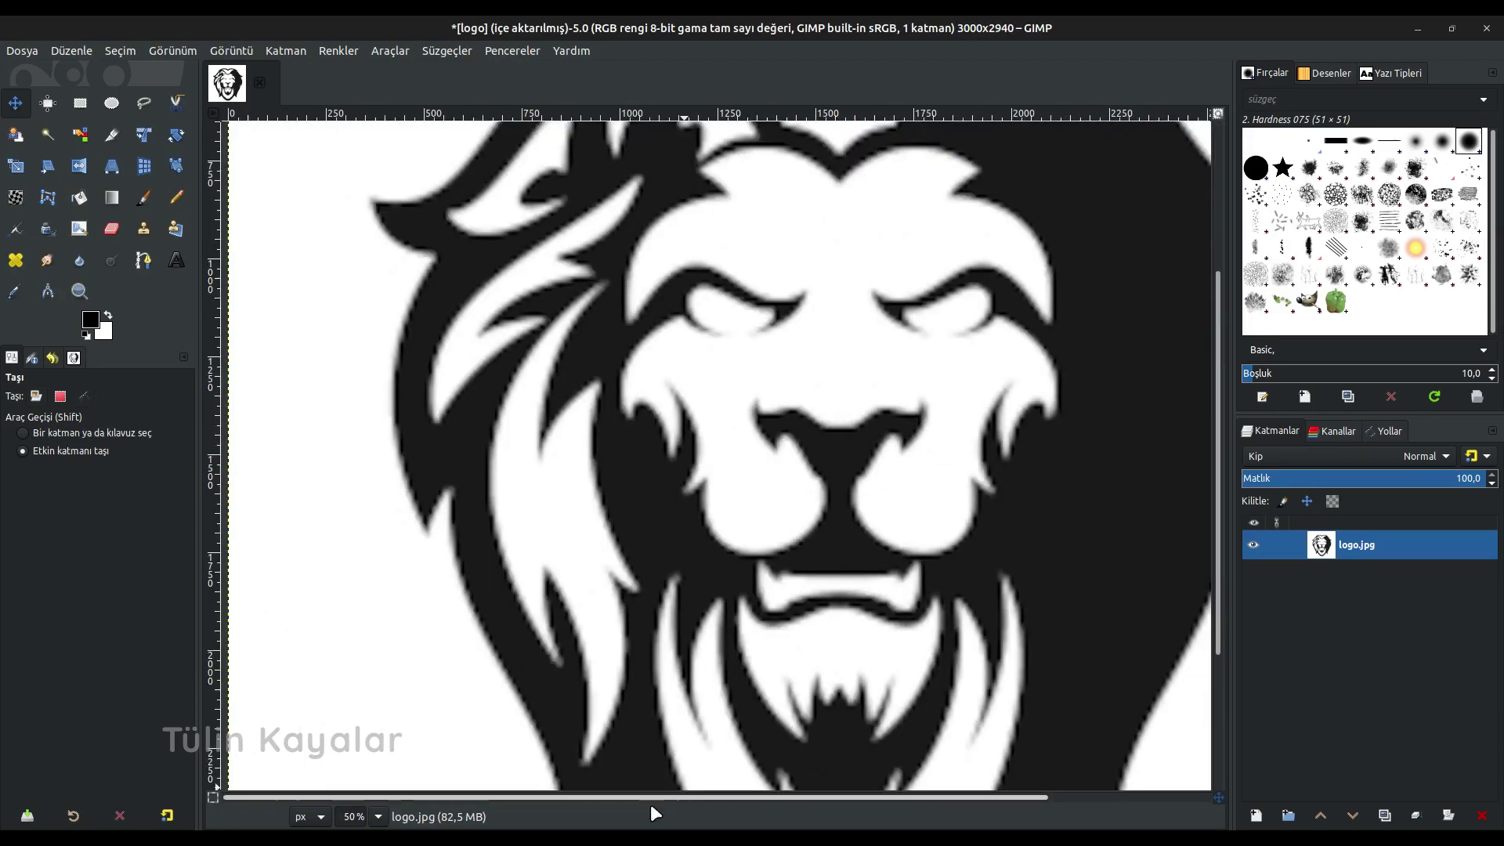
left_click_drag(636, 798, 679, 794)
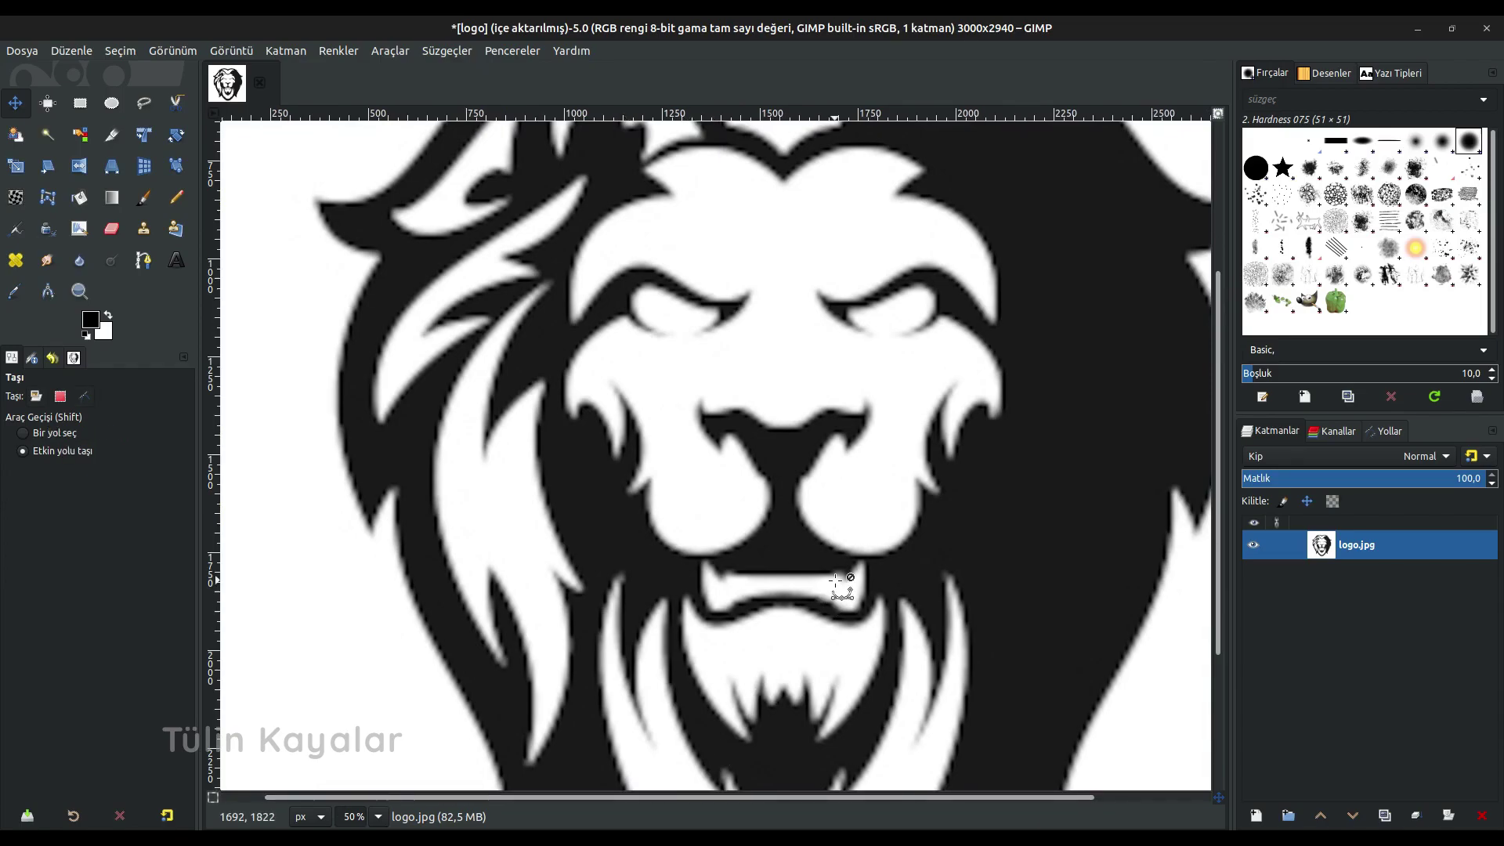
scroll(836, 580, "down", 1)
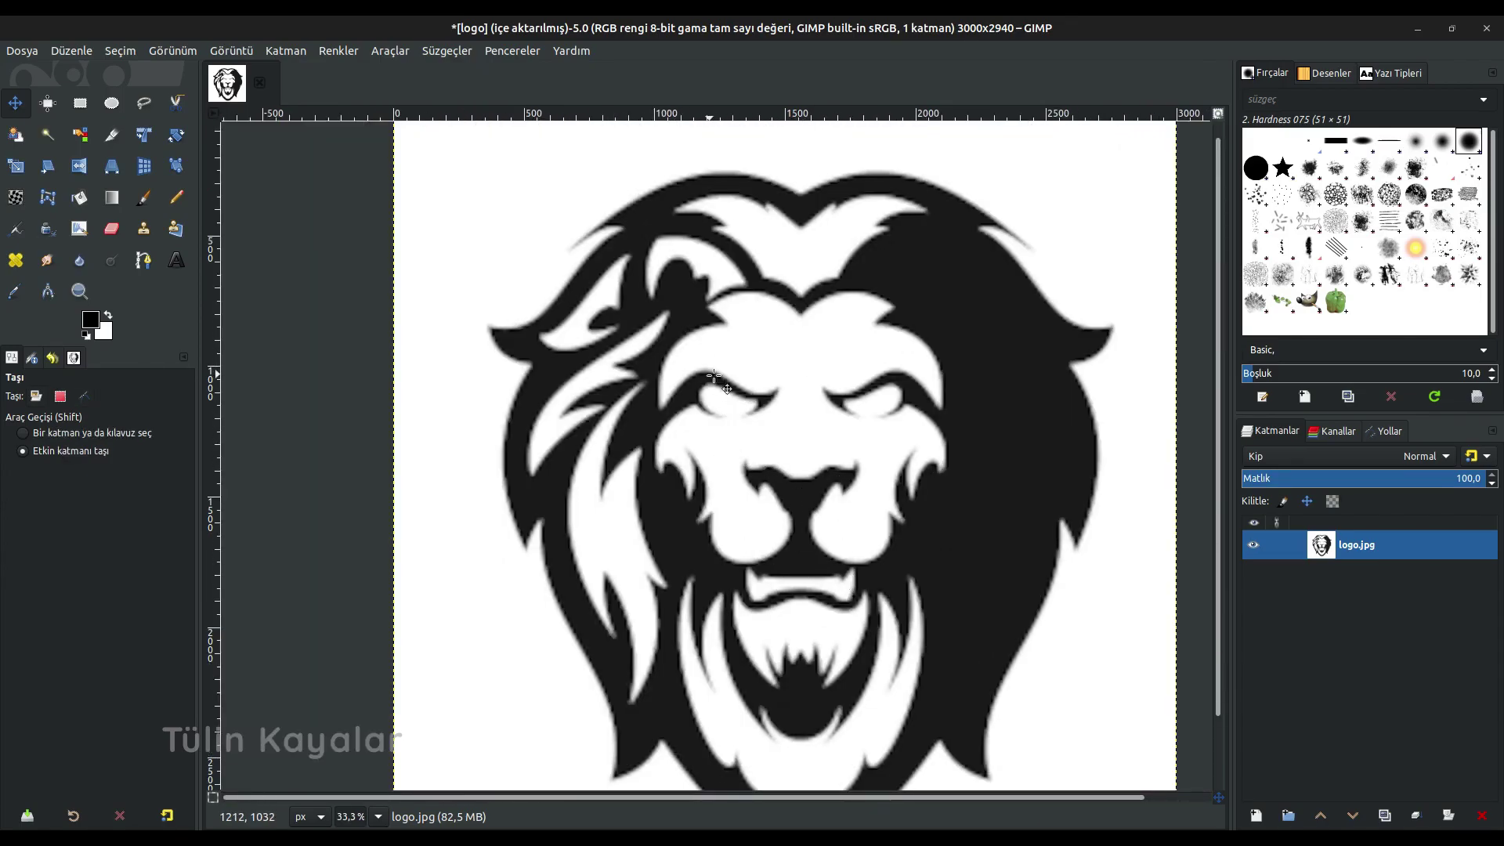
left_click(446, 50)
mouse_move(466, 153)
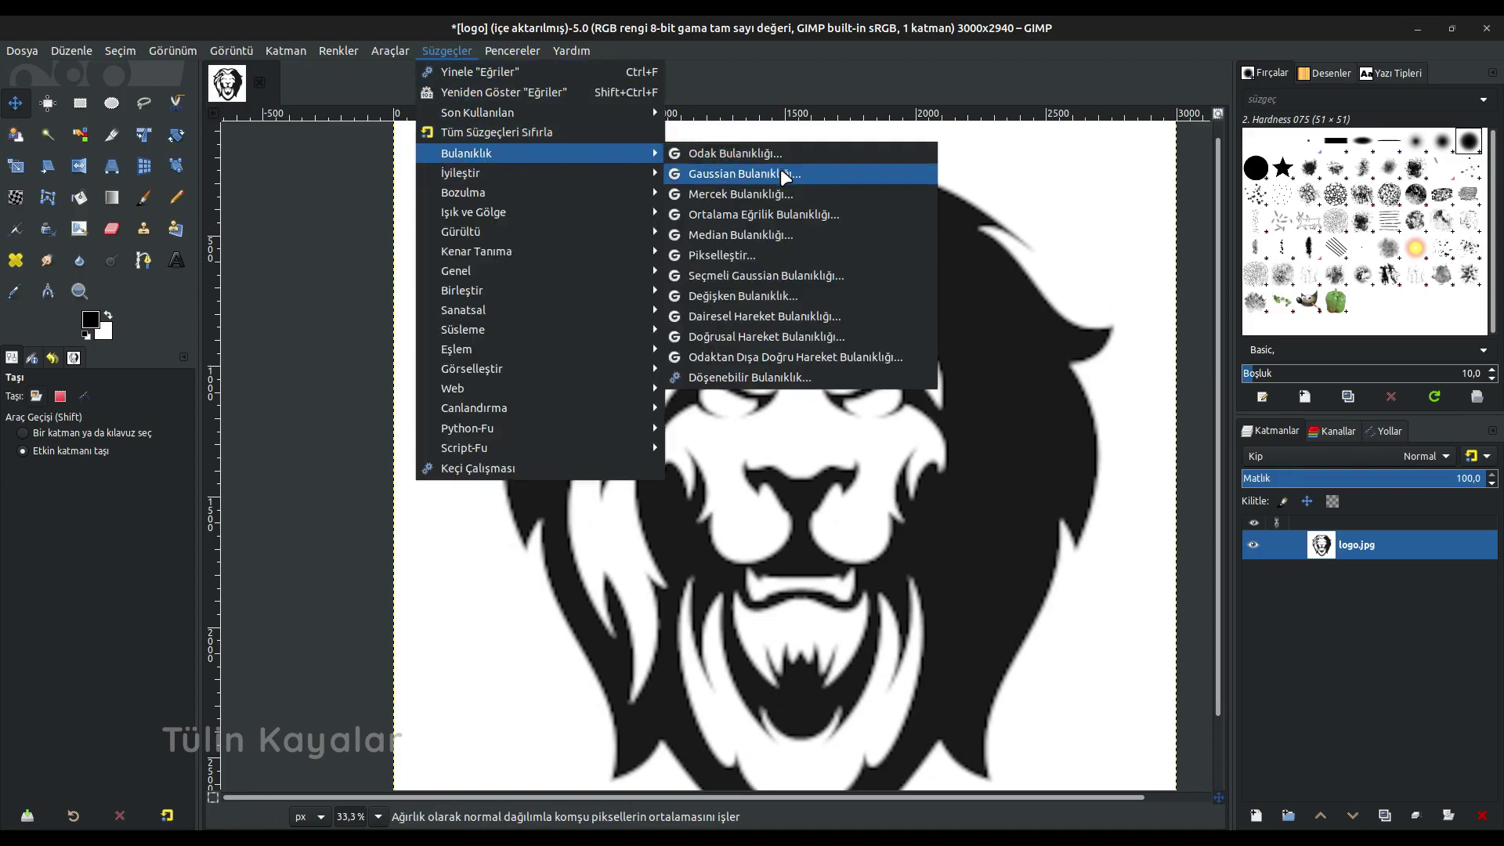
Apply a Gaussian blur of size 13,03 to the enlarged lion
left_click(831, 174)
left_click_drag(990, 144, 1036, 148)
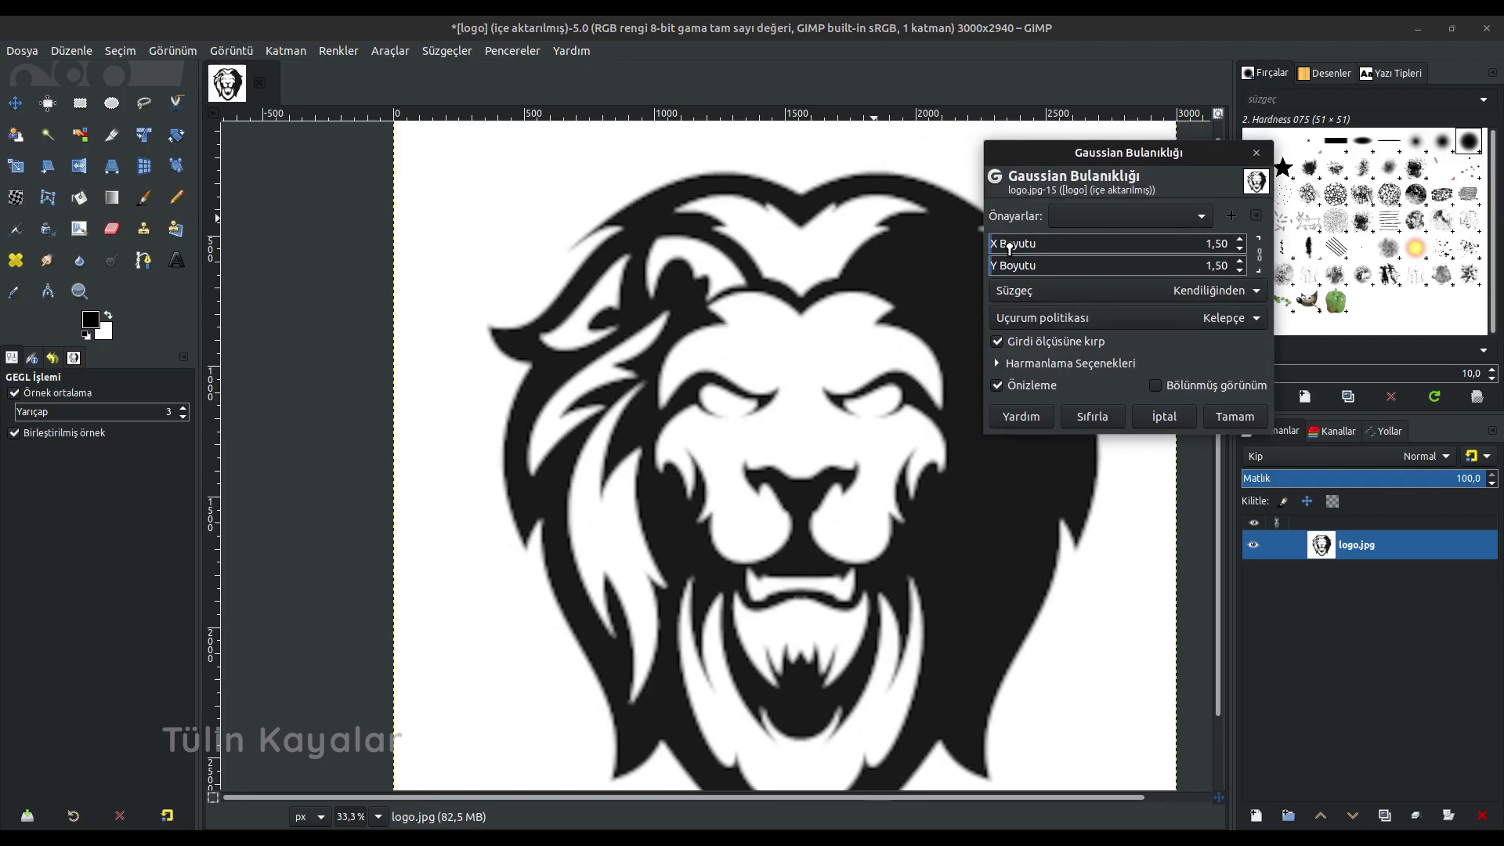
left_click(1009, 246)
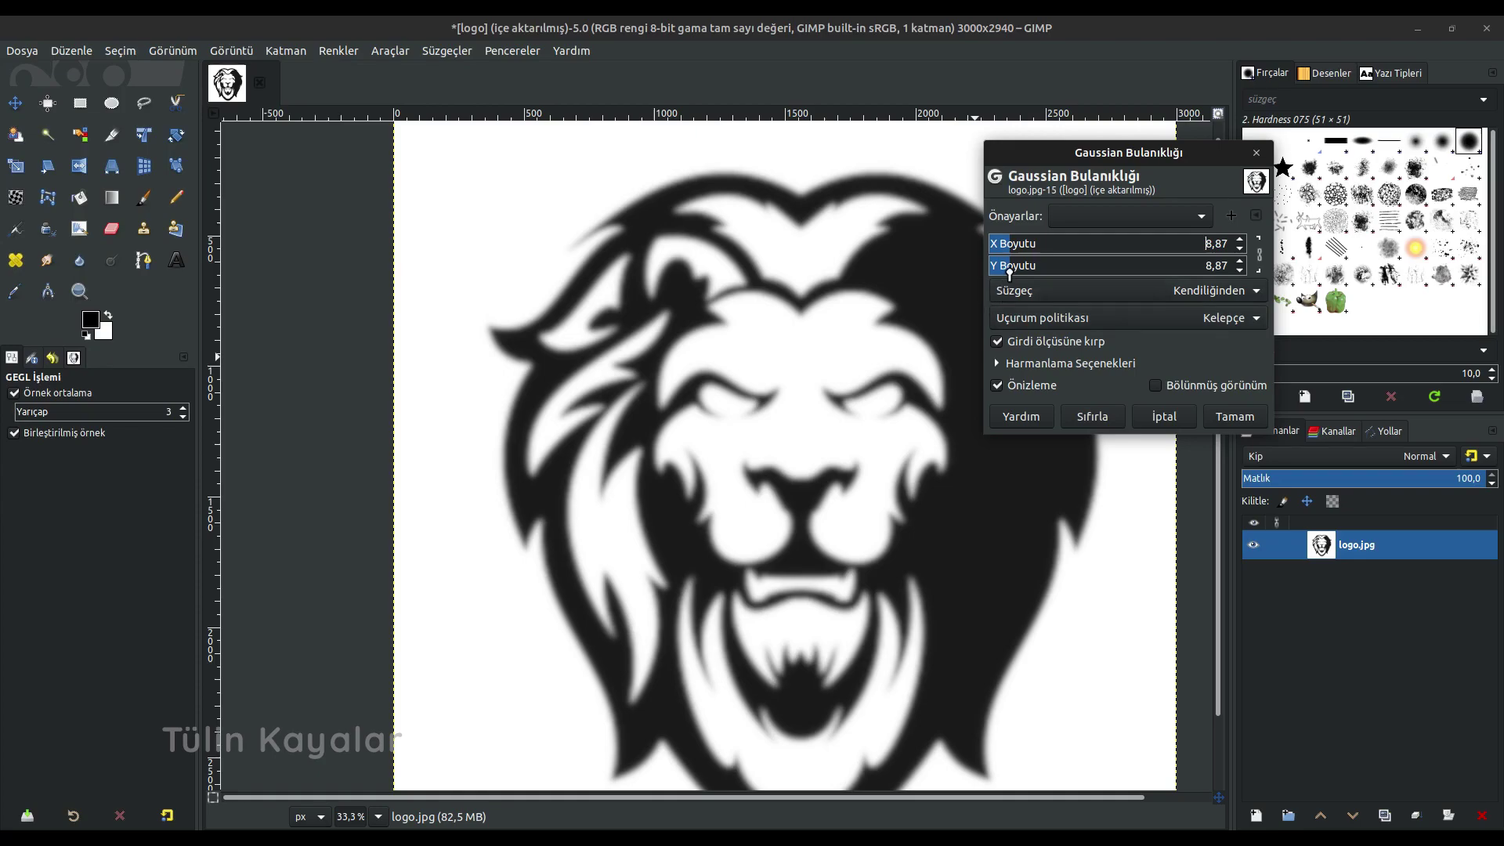
left_click(1019, 247)
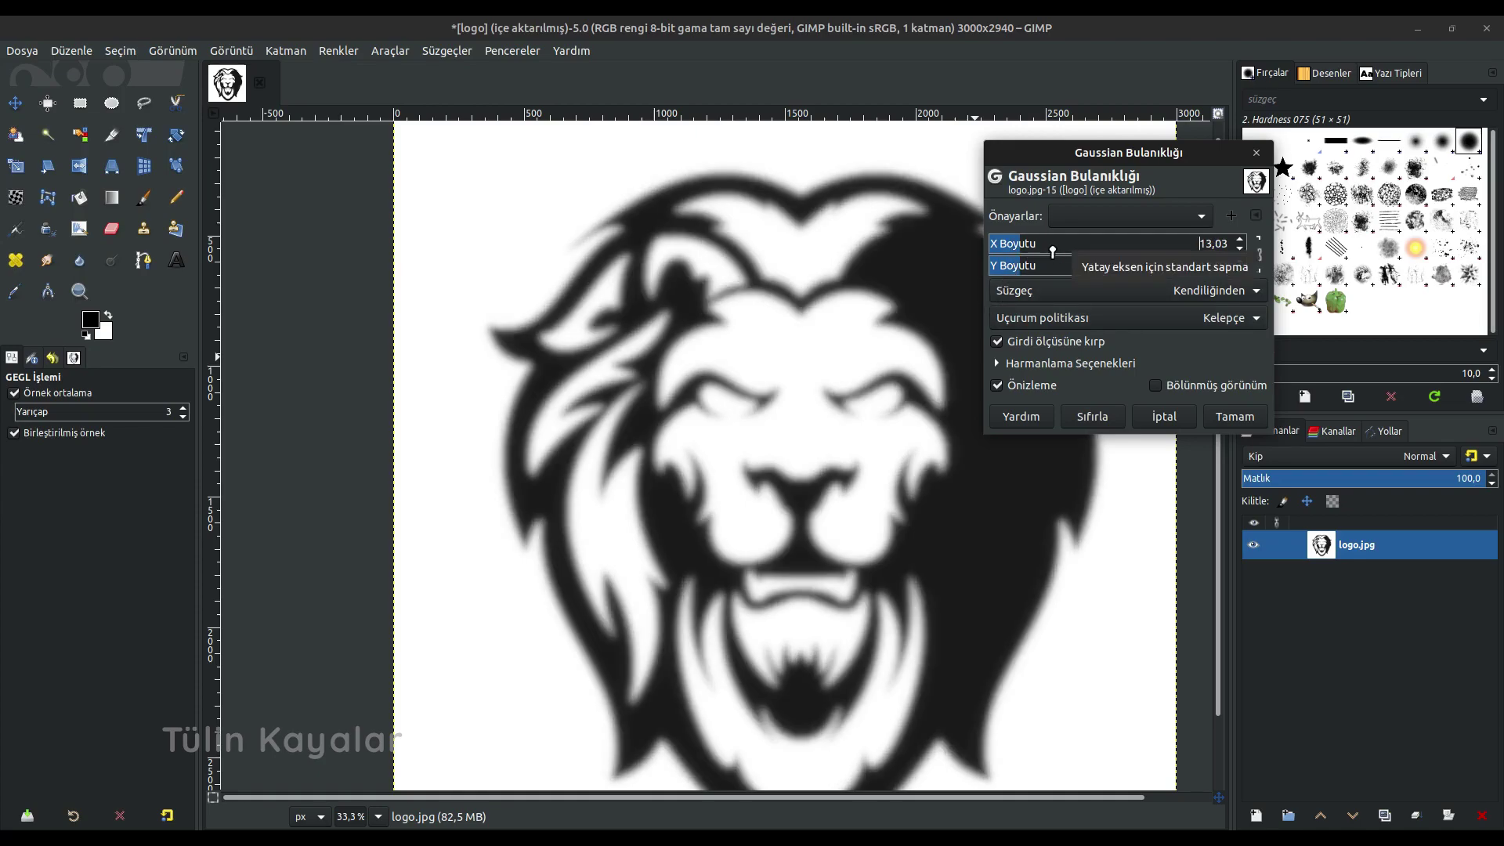
left_click(1231, 420)
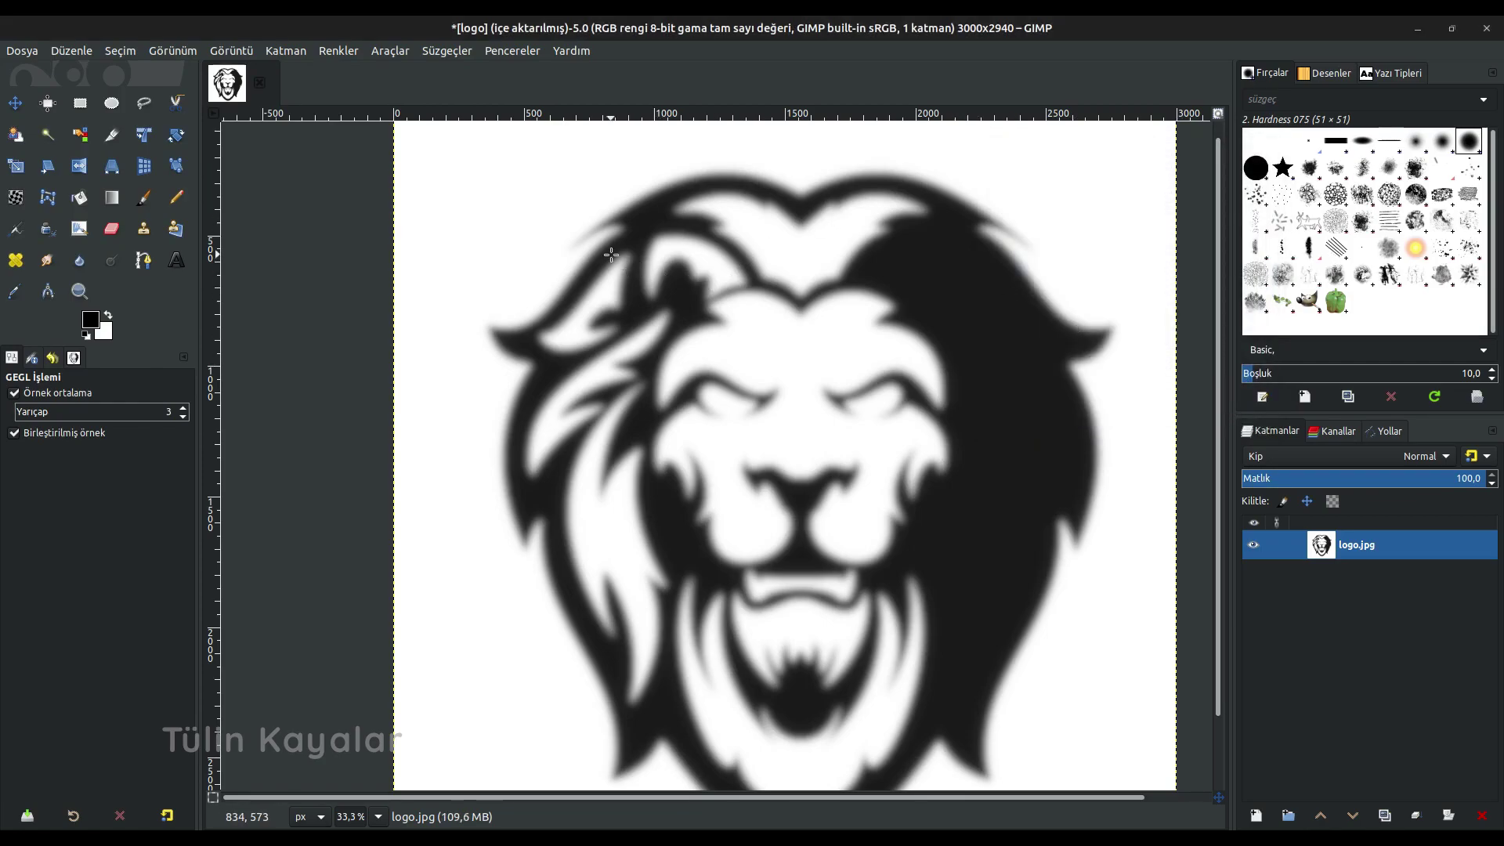
left_click(335, 51)
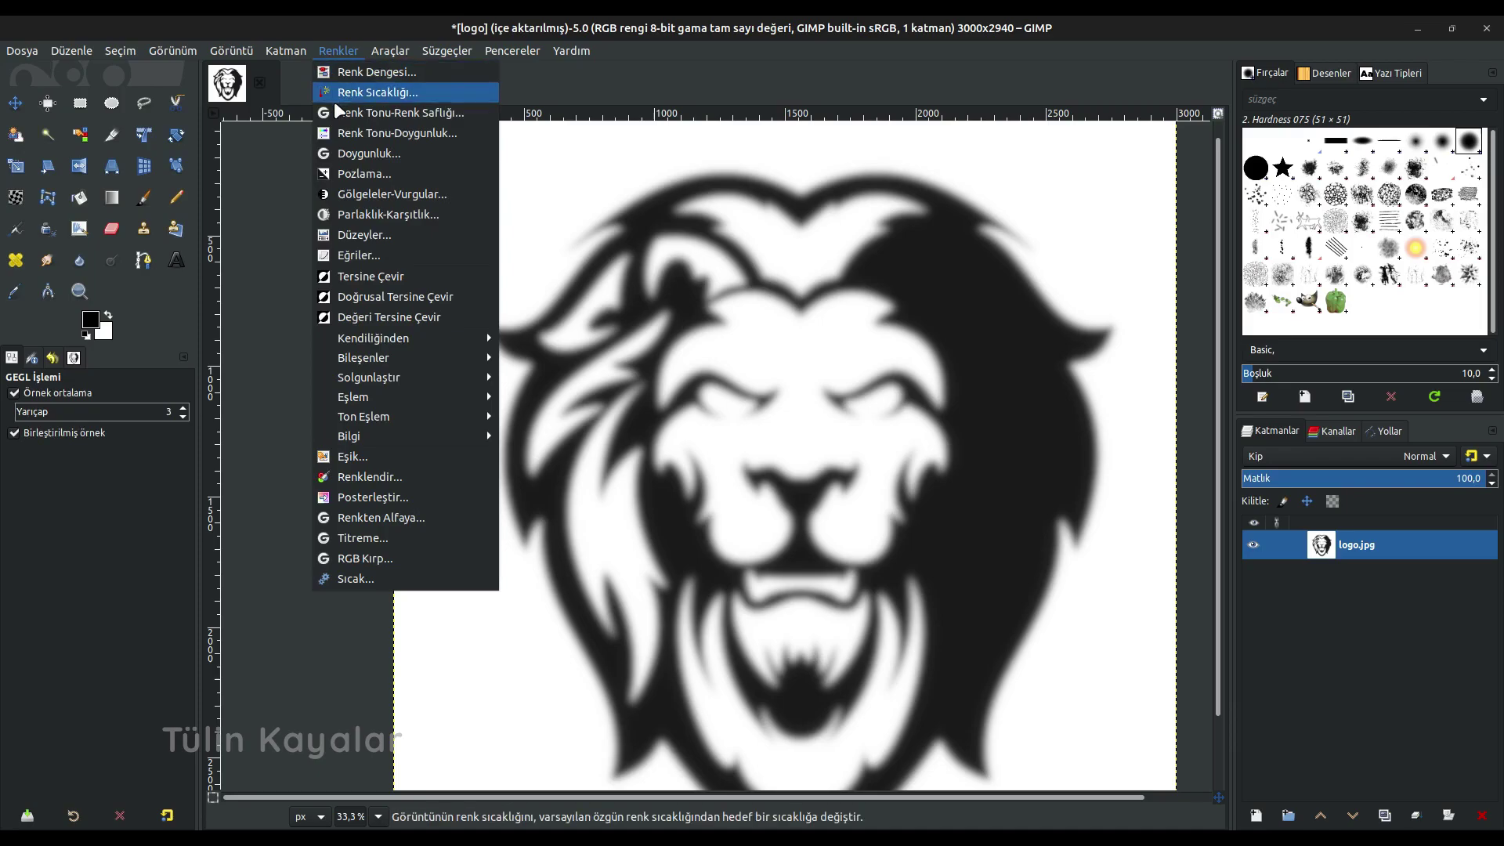
In Curves, drag the white and black points inward to steepen the curve
left_click(374, 252)
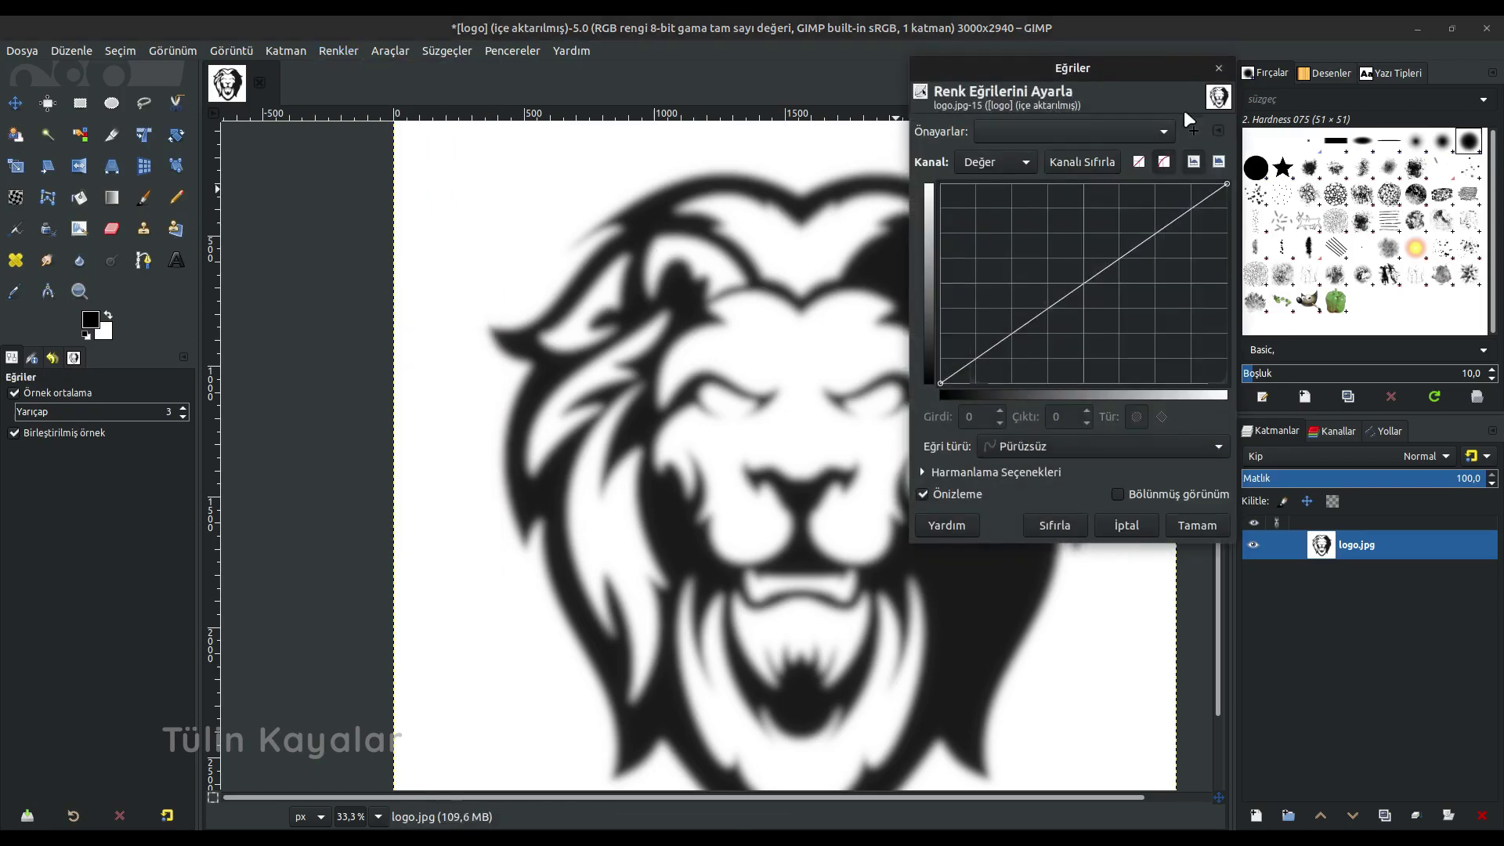
left_click_drag(1067, 72, 1180, 79)
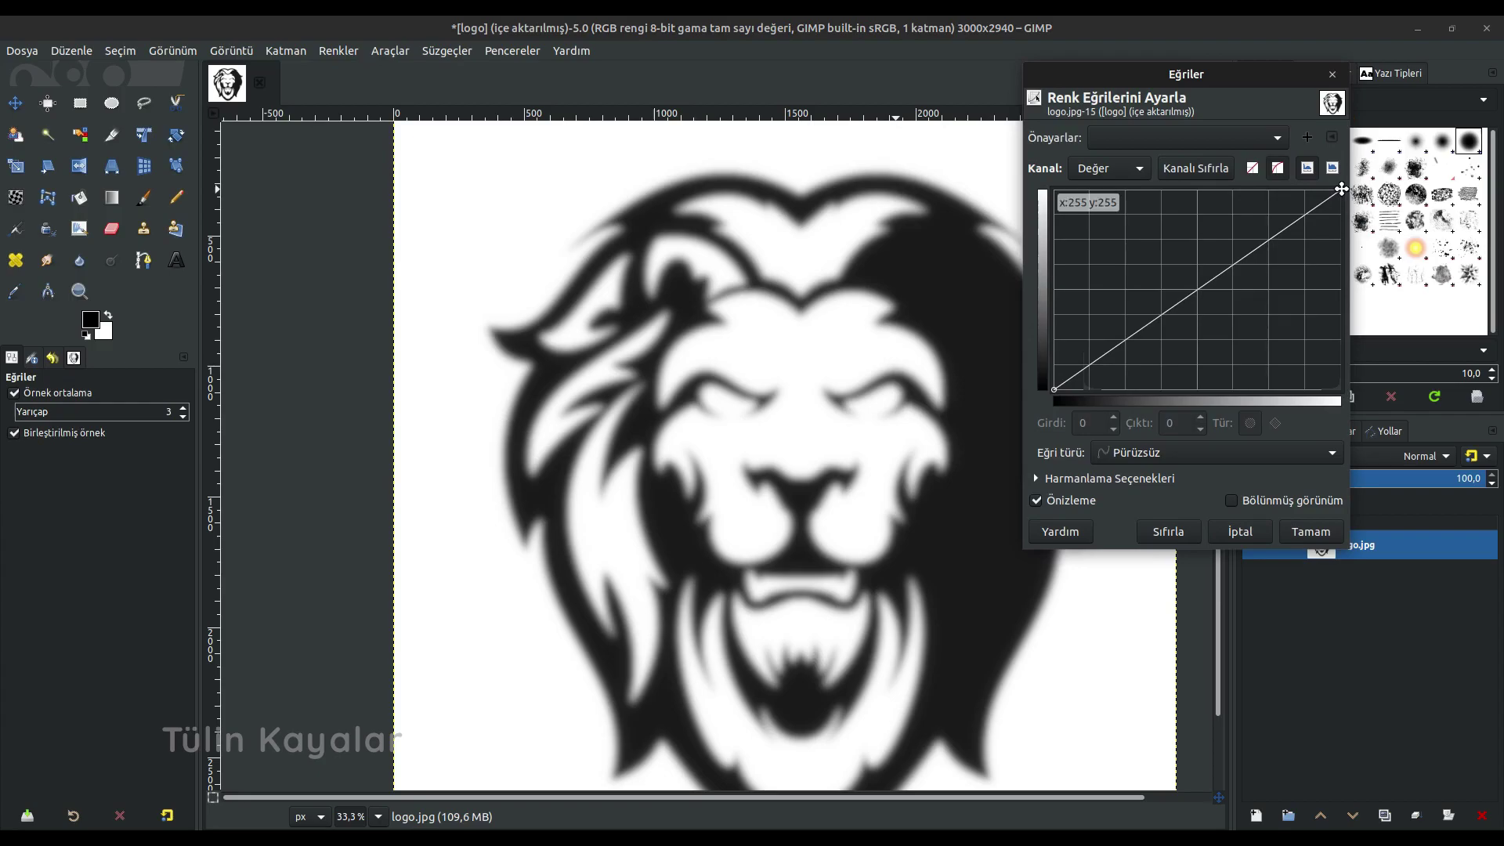
left_click_drag(1342, 189, 1275, 191)
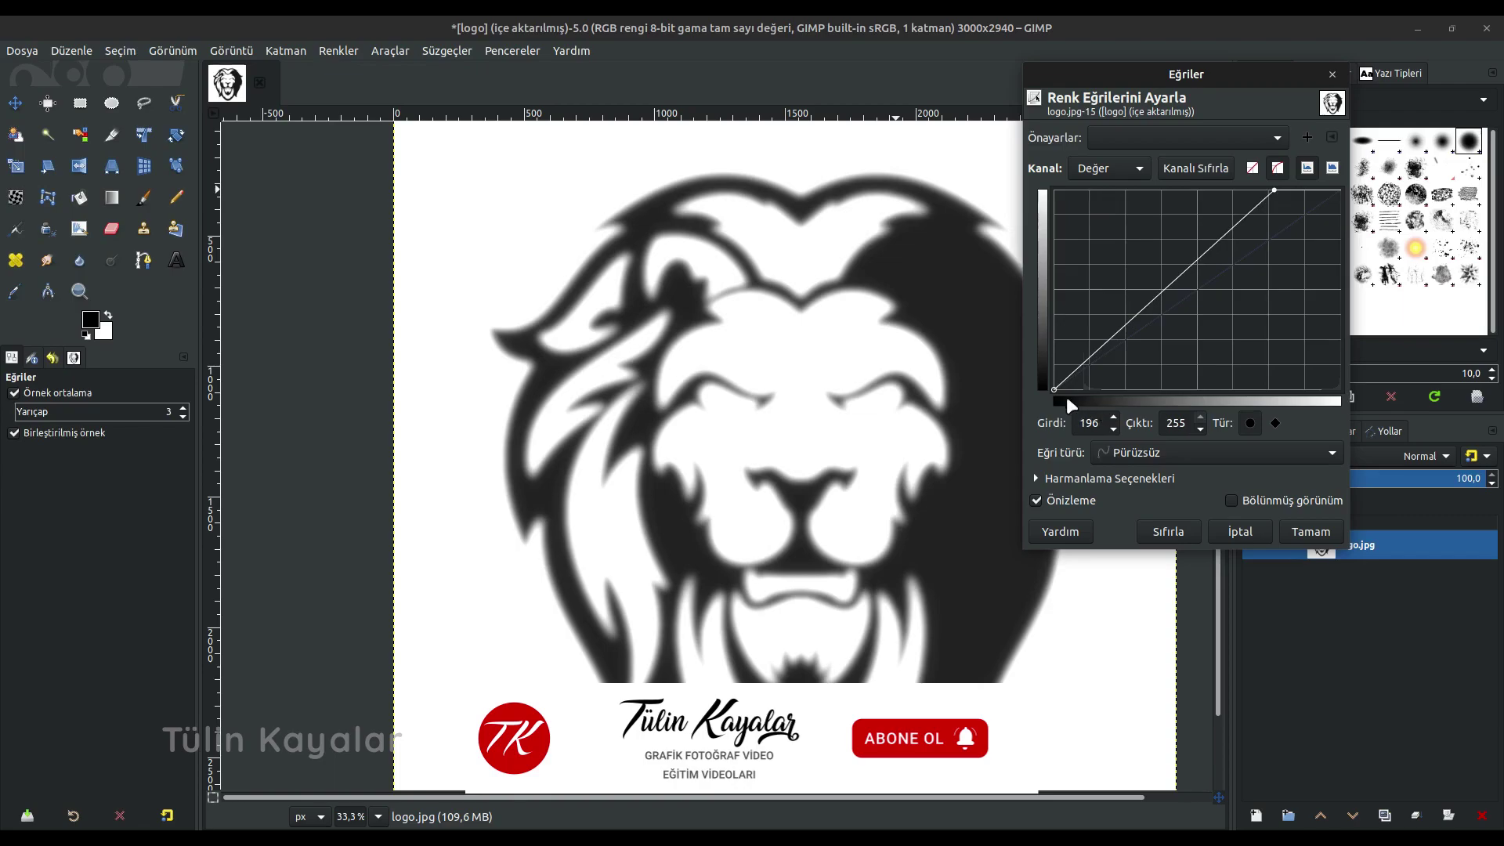
left_click_drag(1065, 396, 1244, 398)
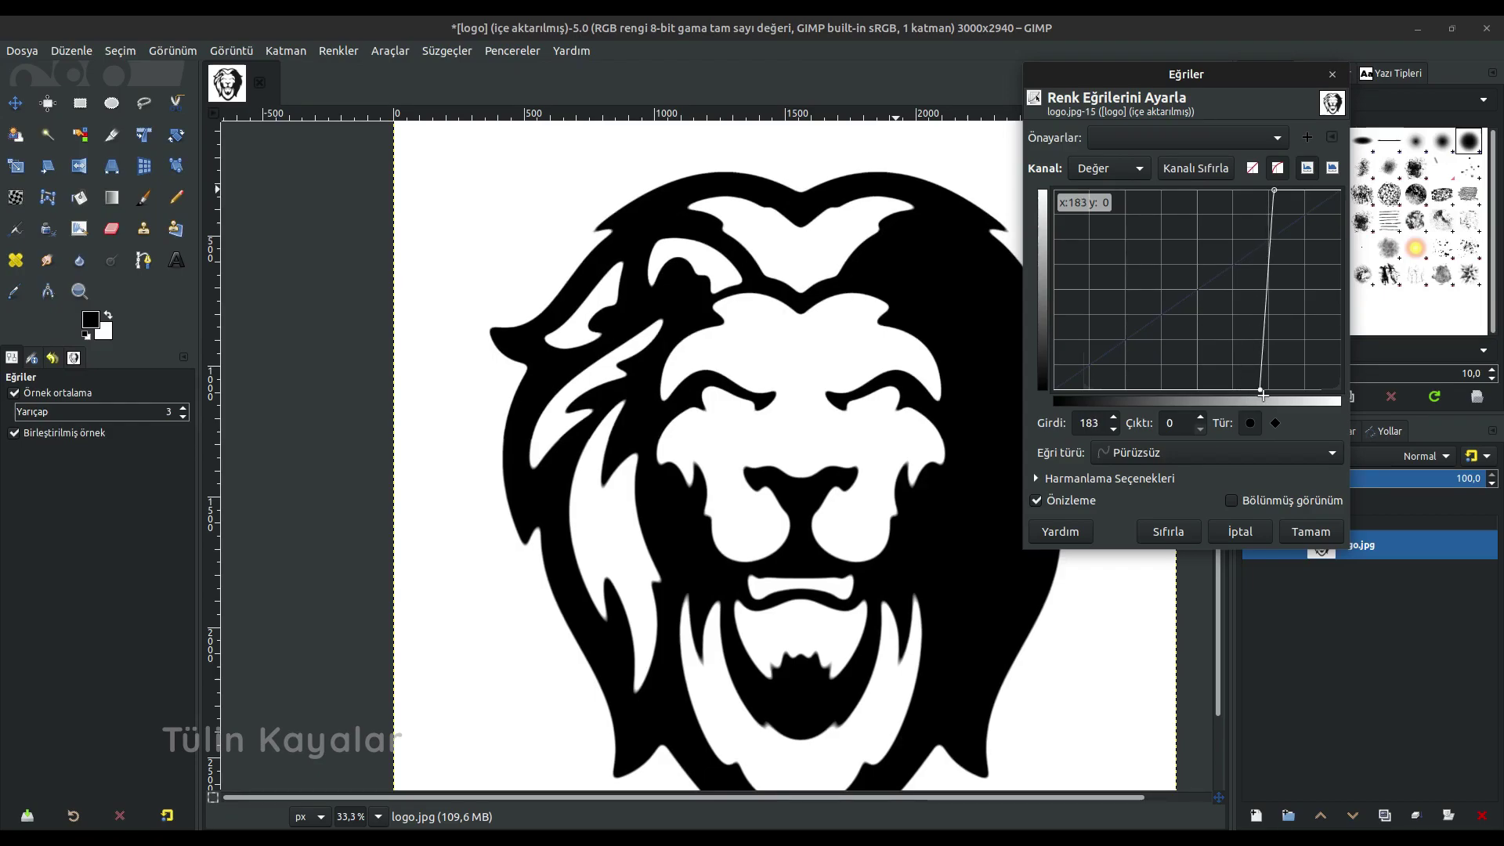
mouse_move(1244, 398)
left_mouse_down()
mouse_move(1285, 394)
mouse_move(1235, 390)
left_mouse_up()
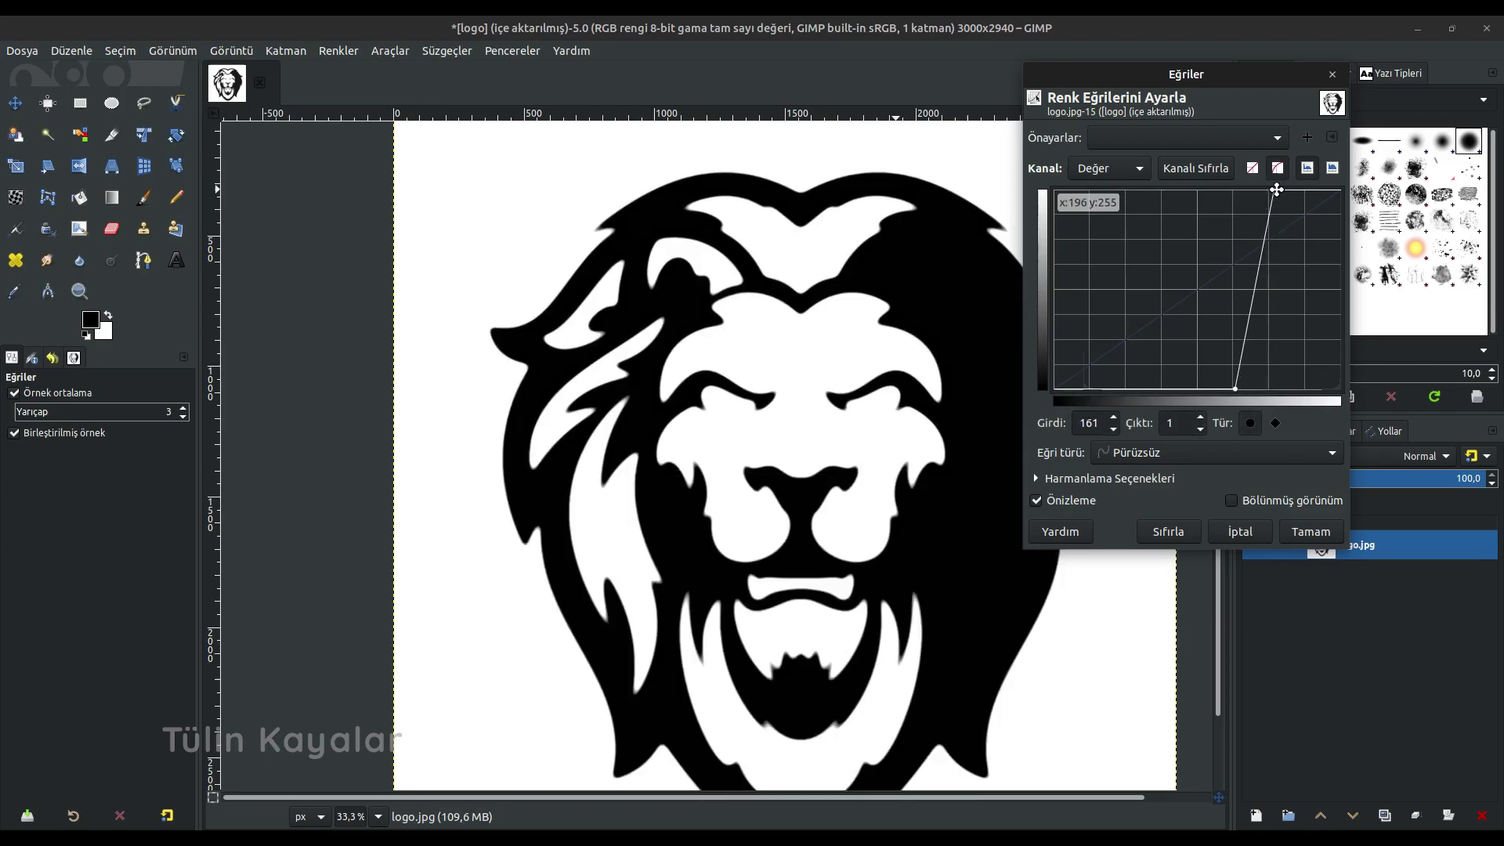
left_click_drag(1277, 190, 1218, 187)
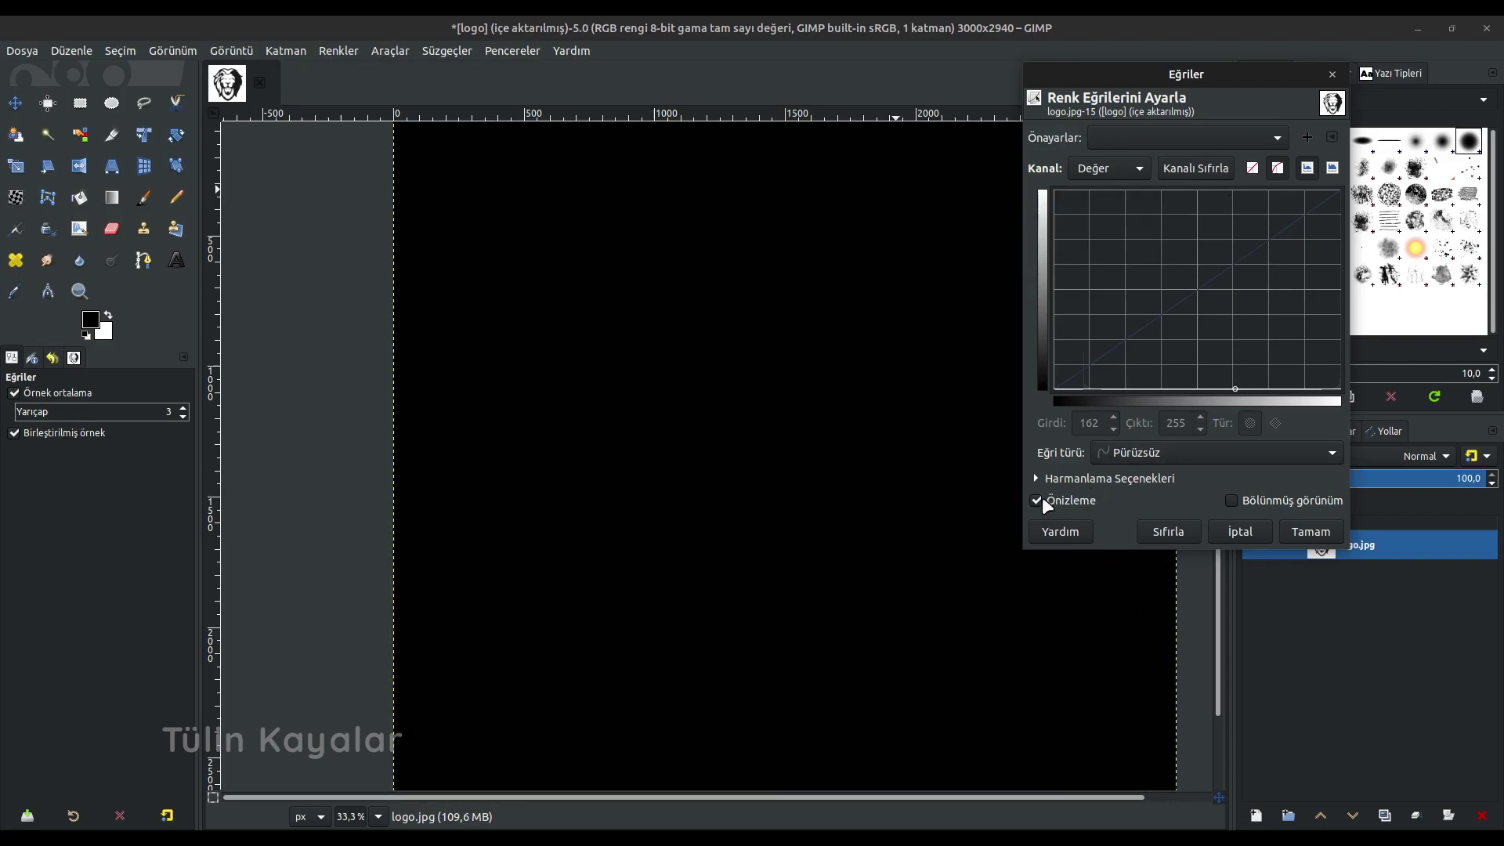
Reset the curve and reshape it so input 165 maps to black, then apply it
left_click(1171, 529)
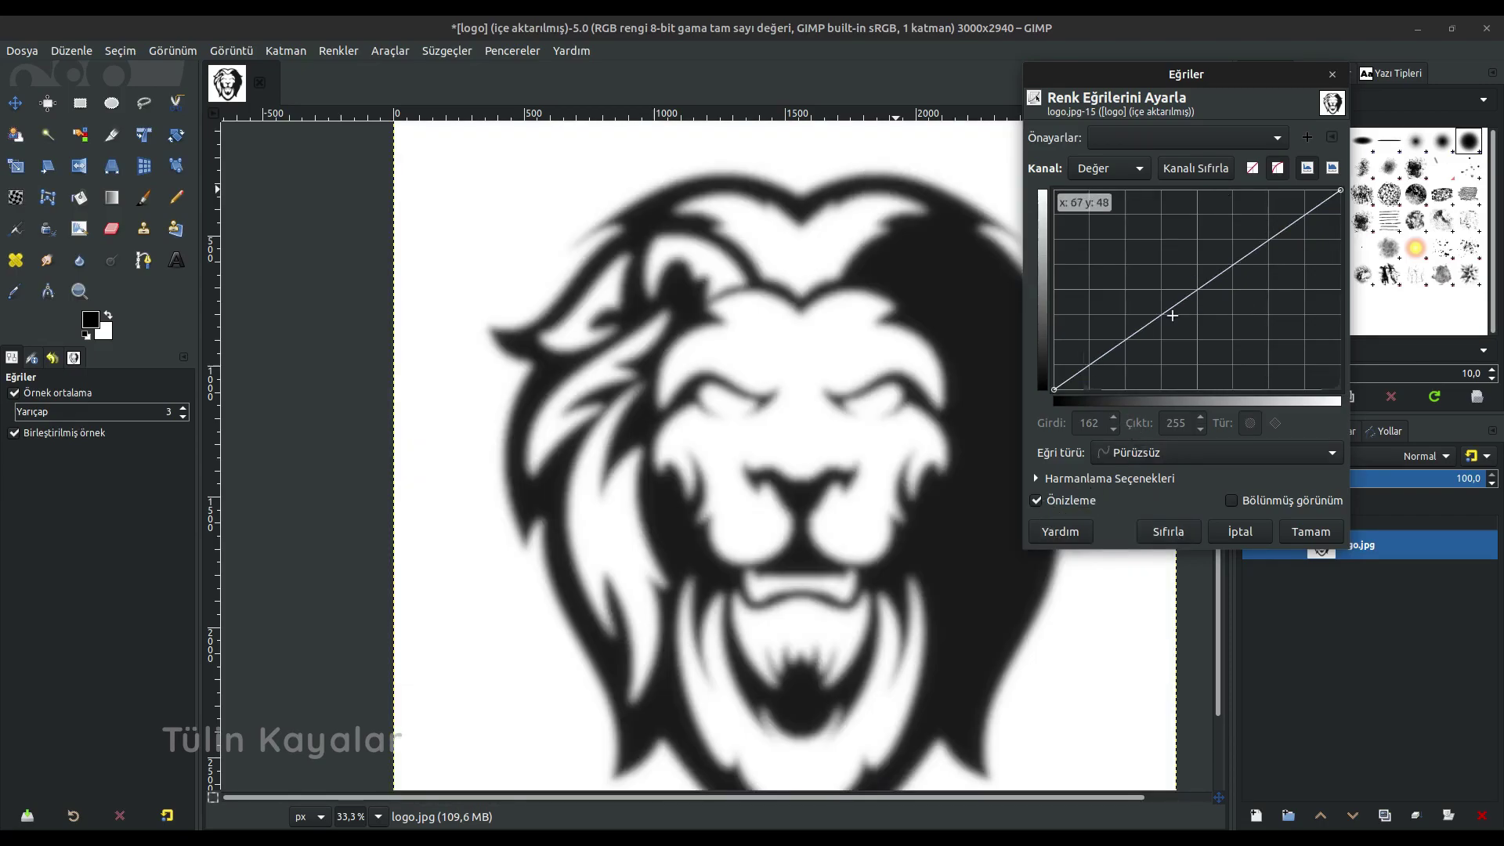
left_click_drag(1343, 191, 1269, 189)
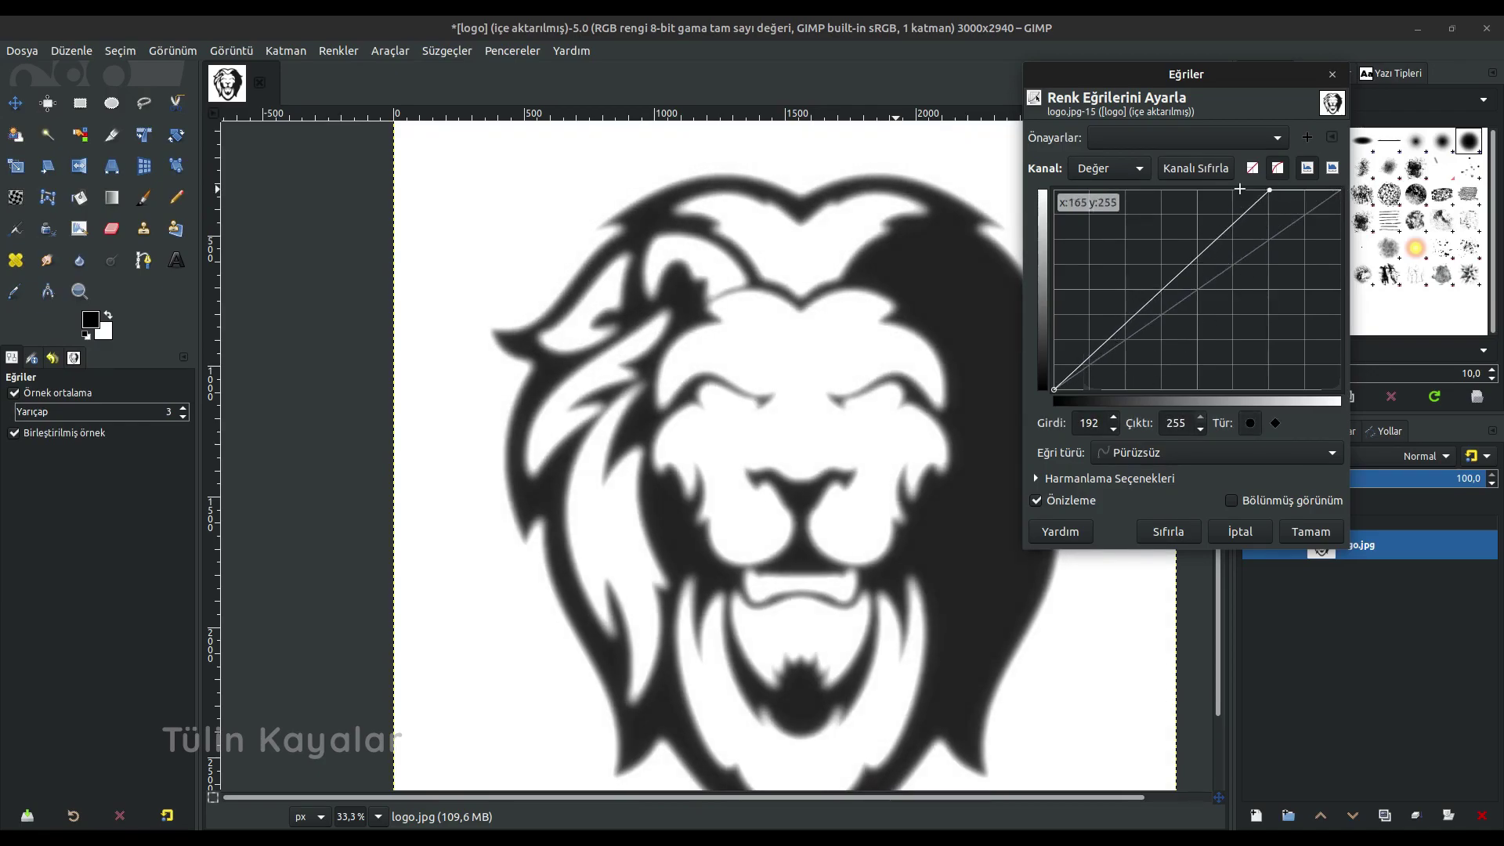
left_click_drag(1054, 390, 1208, 403)
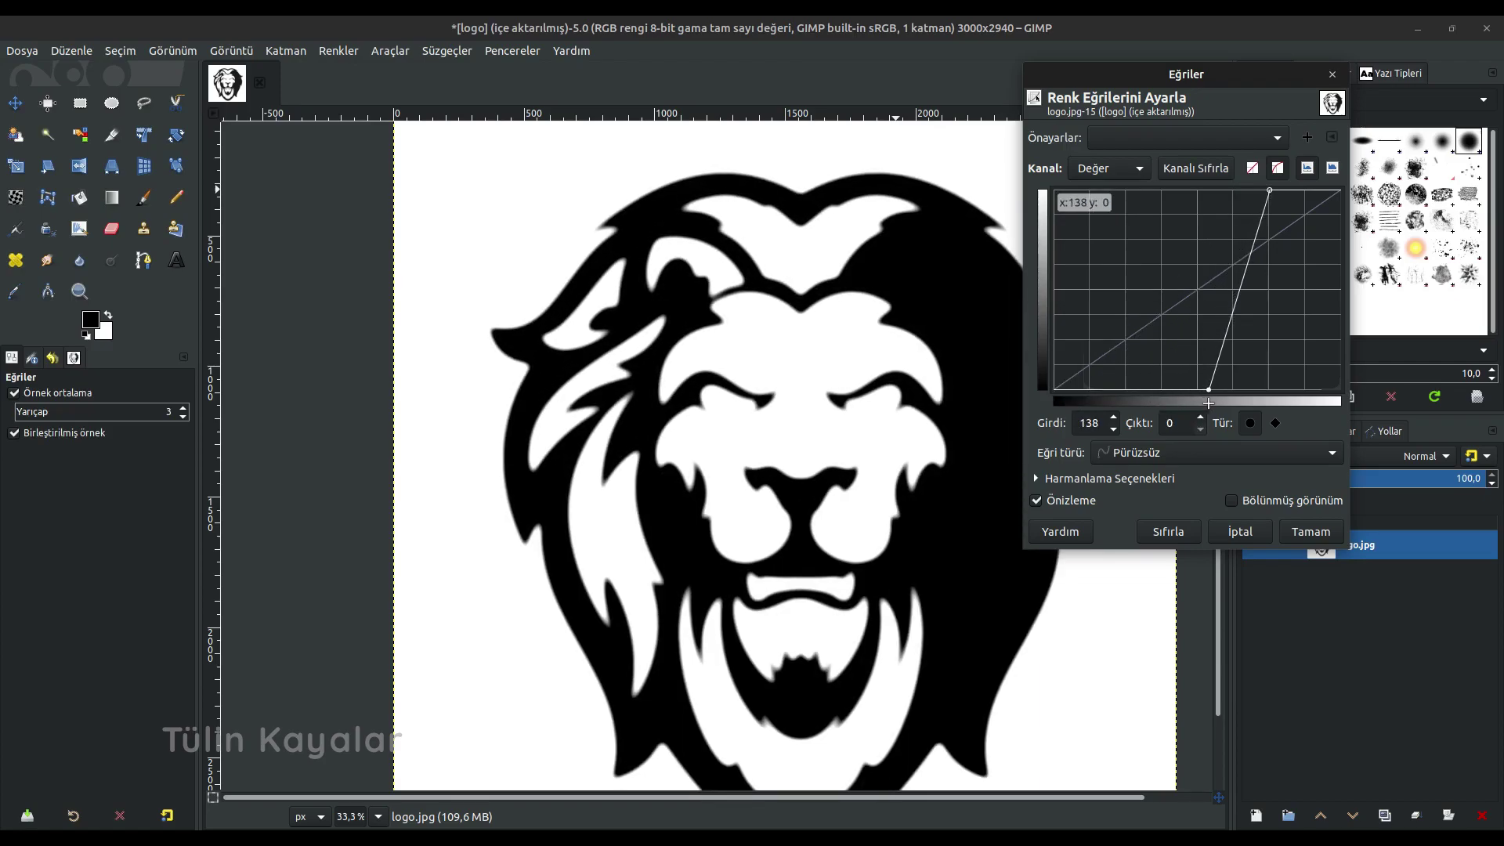
left_click_drag(1210, 403, 1239, 404)
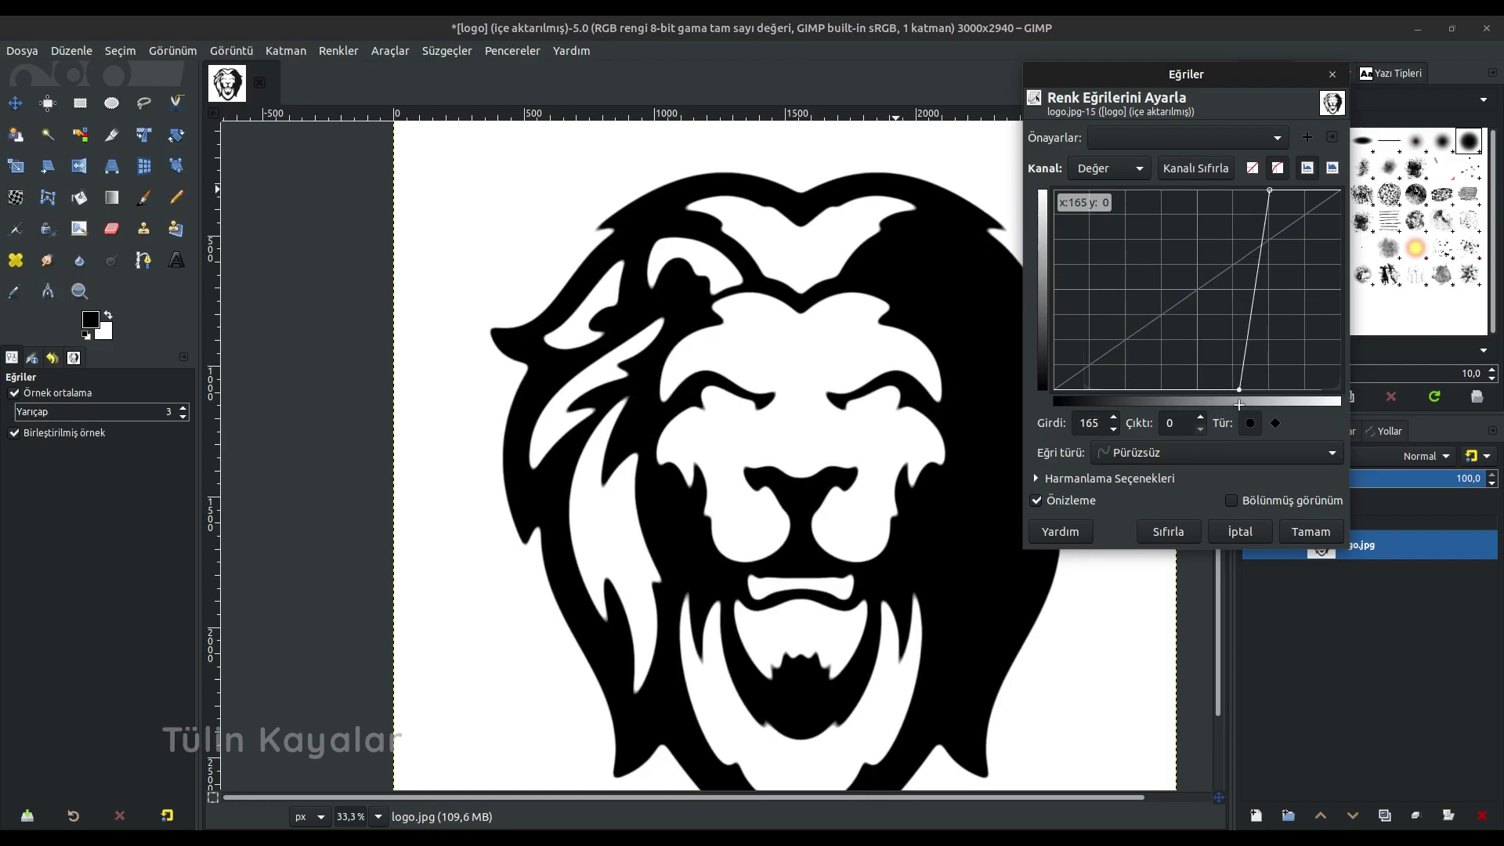
left_click(1313, 533)
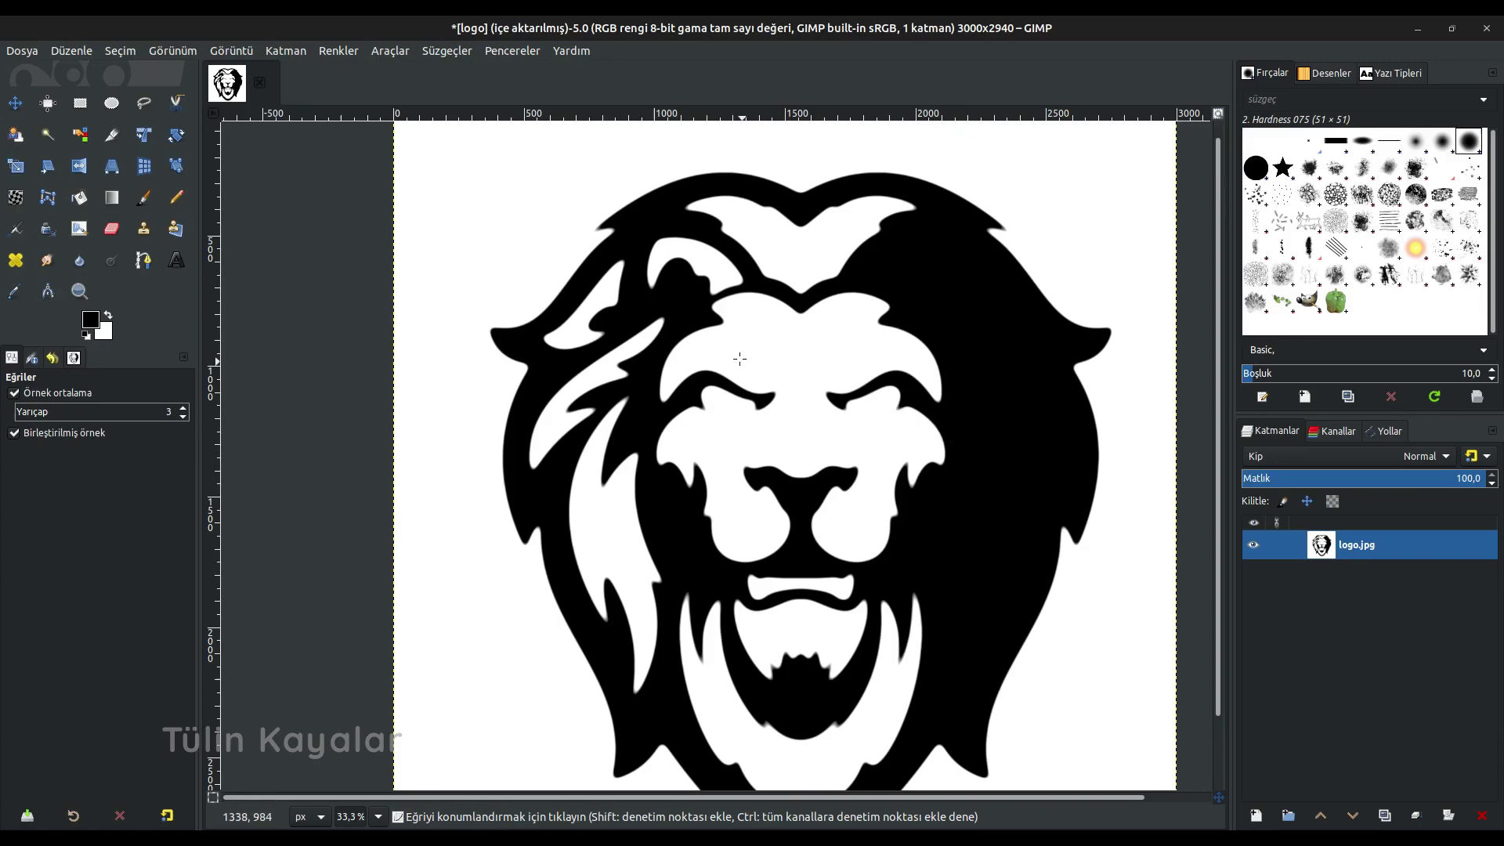
Fuzzy-select the white background plus the face, crest, mane and mouth areas at threshold 15
left_click(45, 136)
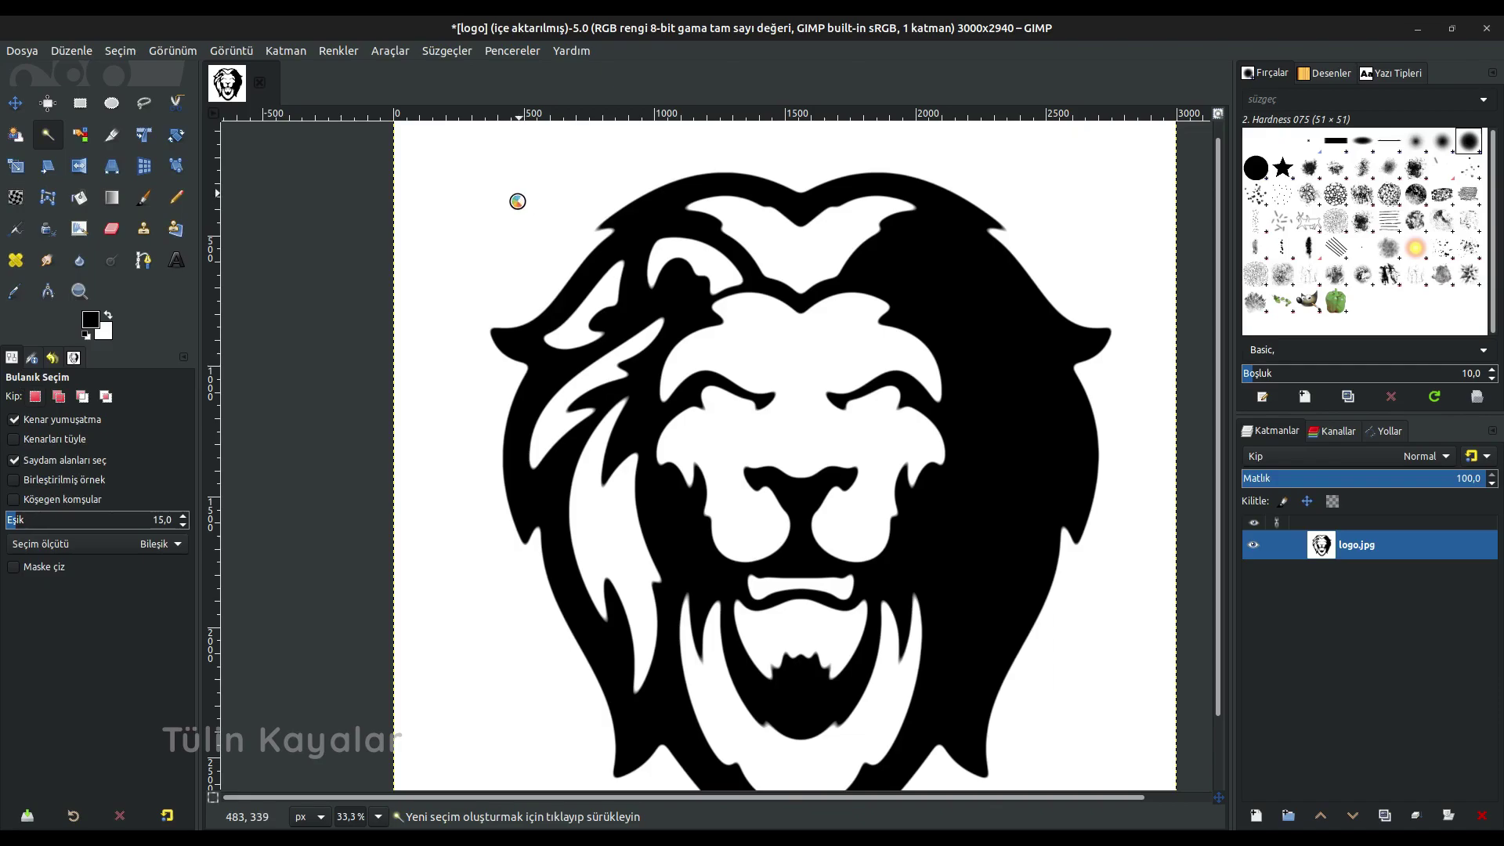
left_click(688, 293)
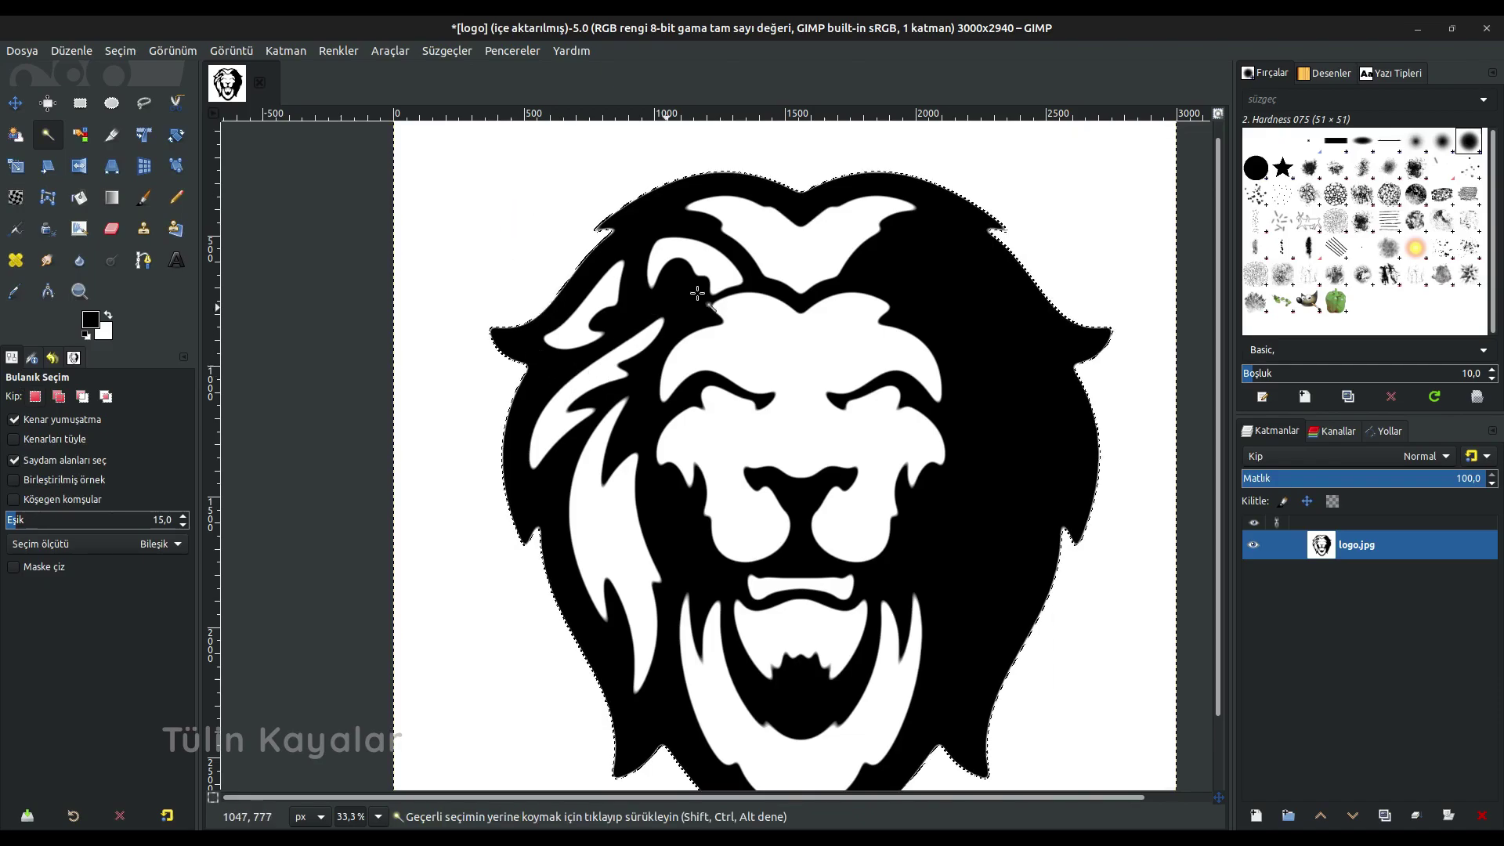
left_click(792, 345)
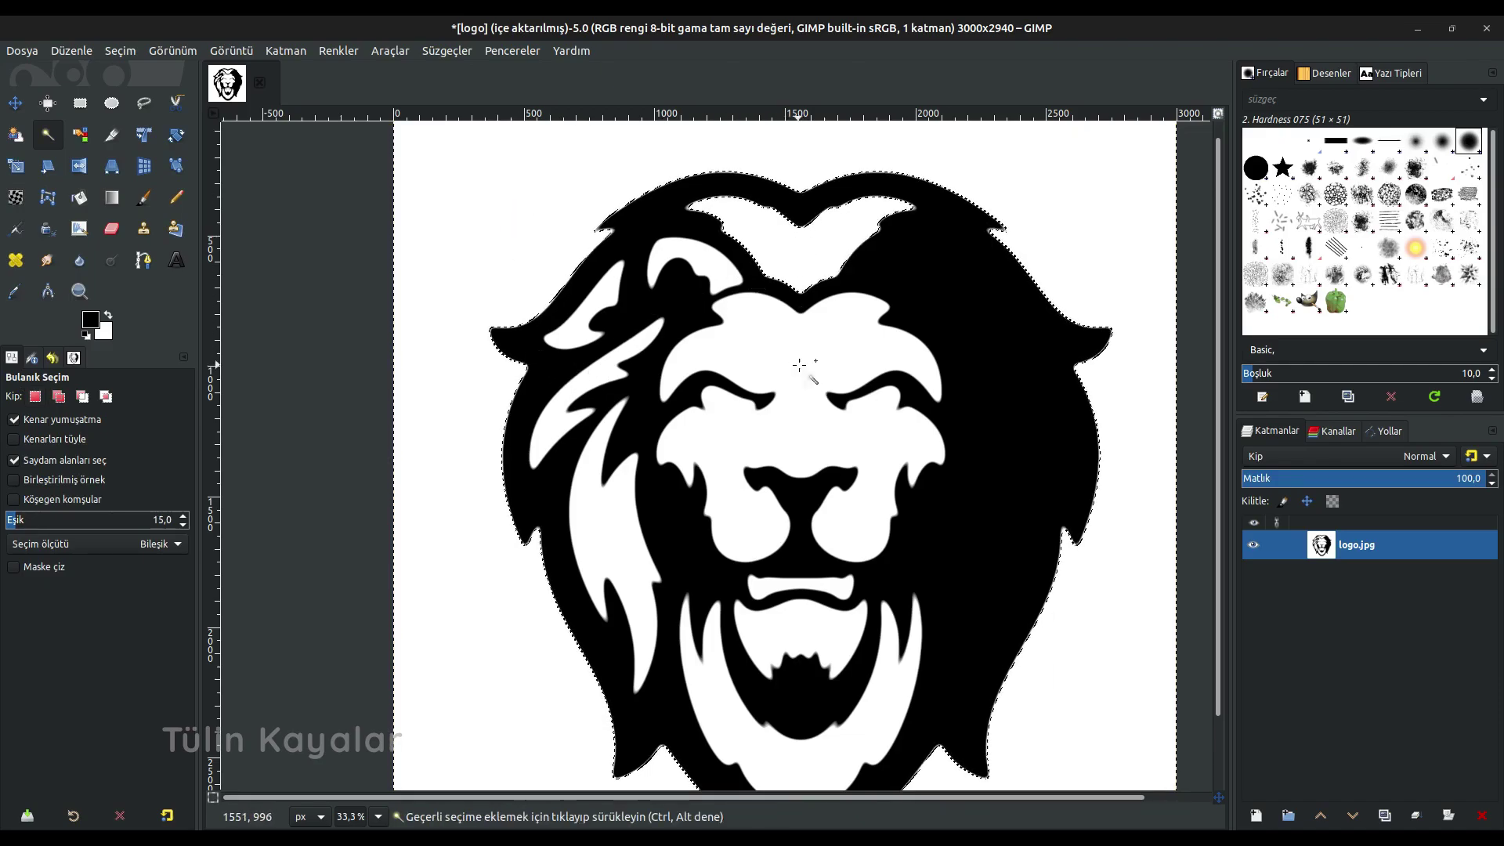
left_click(702, 254)
left_click(555, 419)
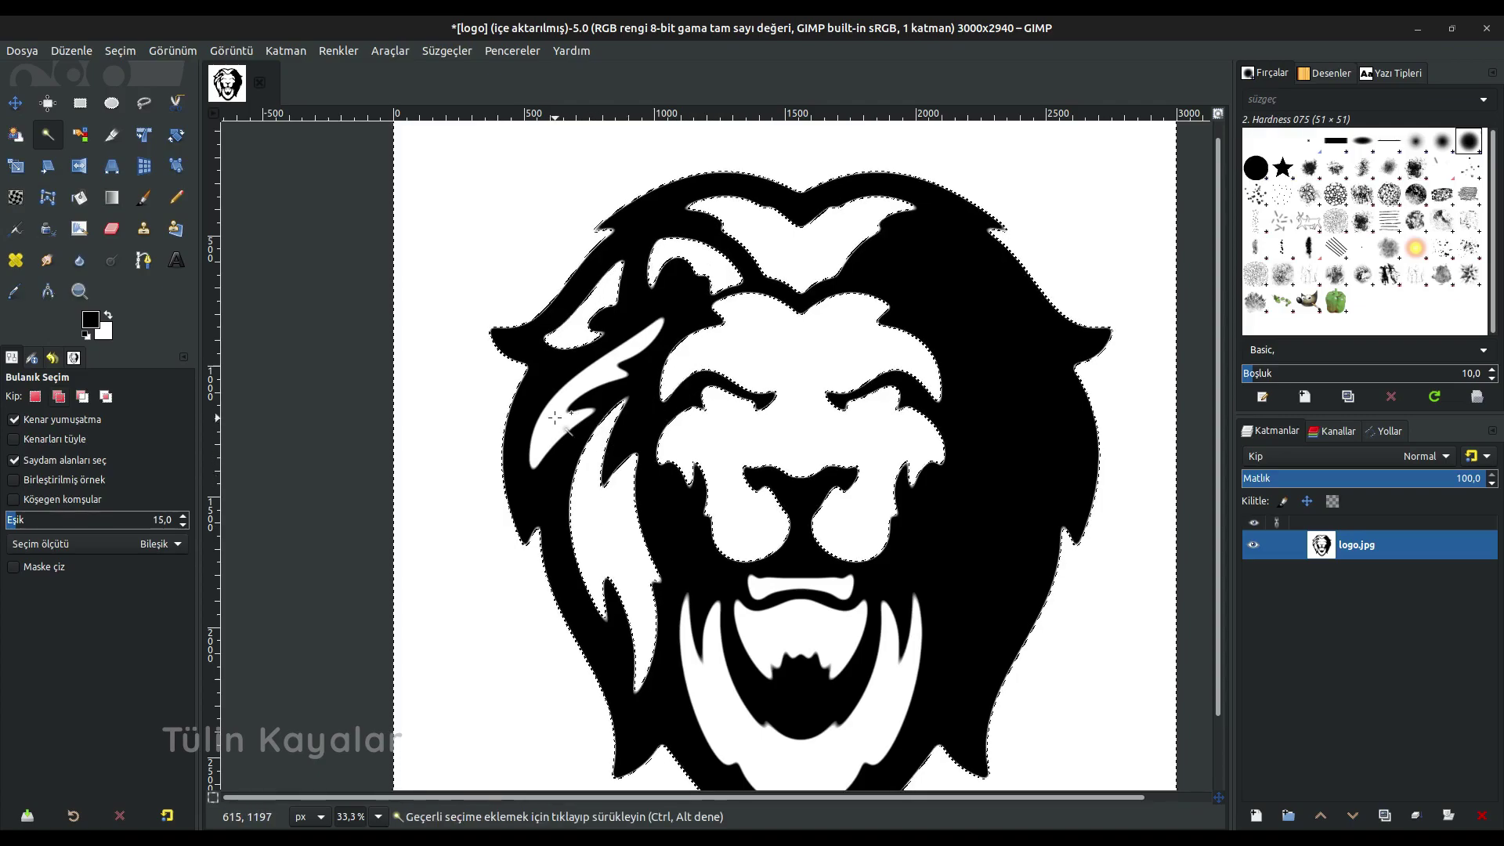
left_click(806, 632)
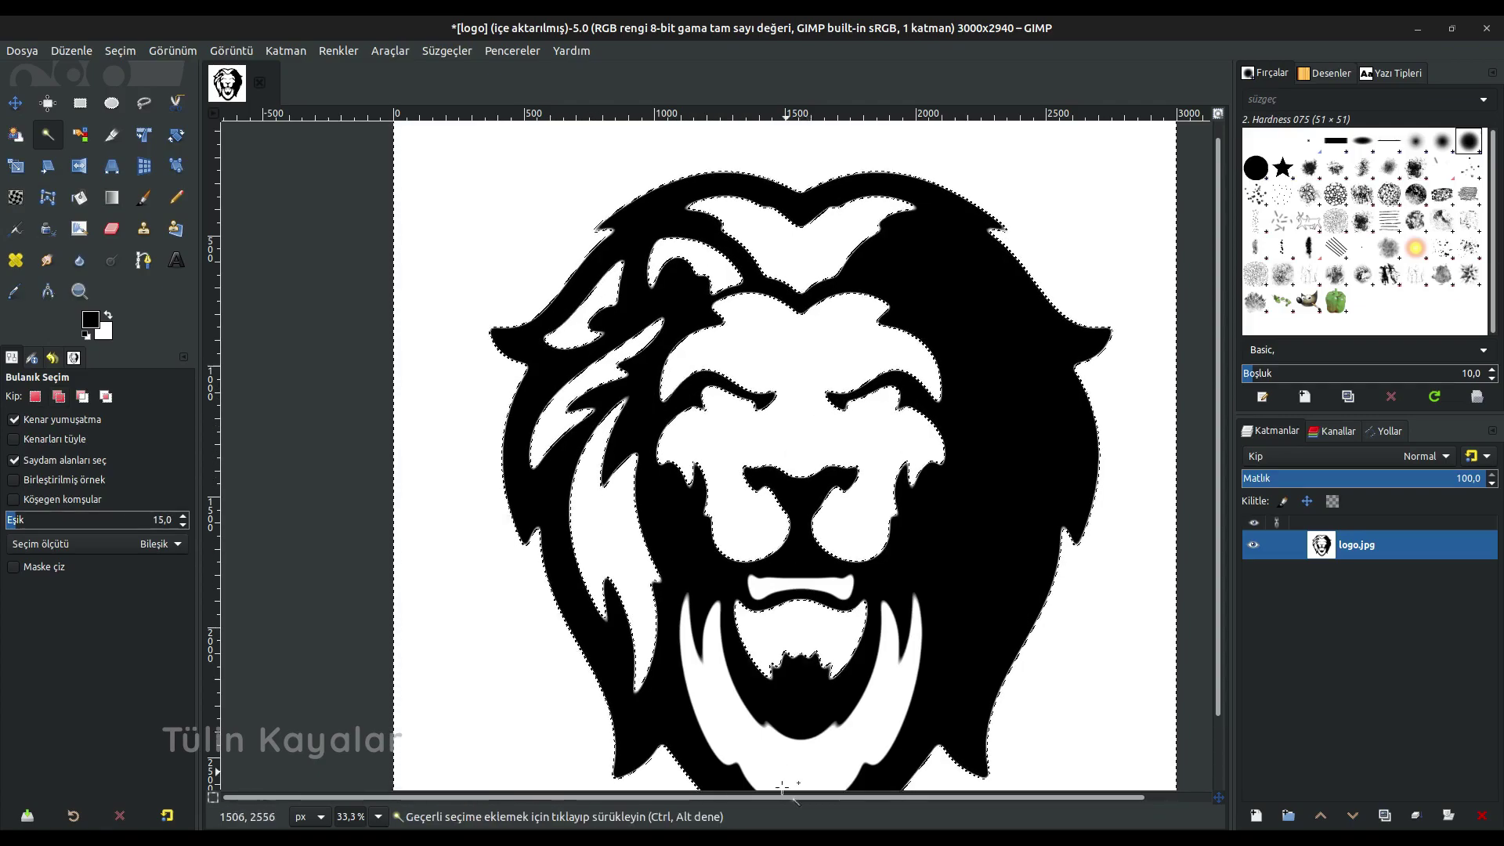
left_click_drag(832, 584, 841, 579)
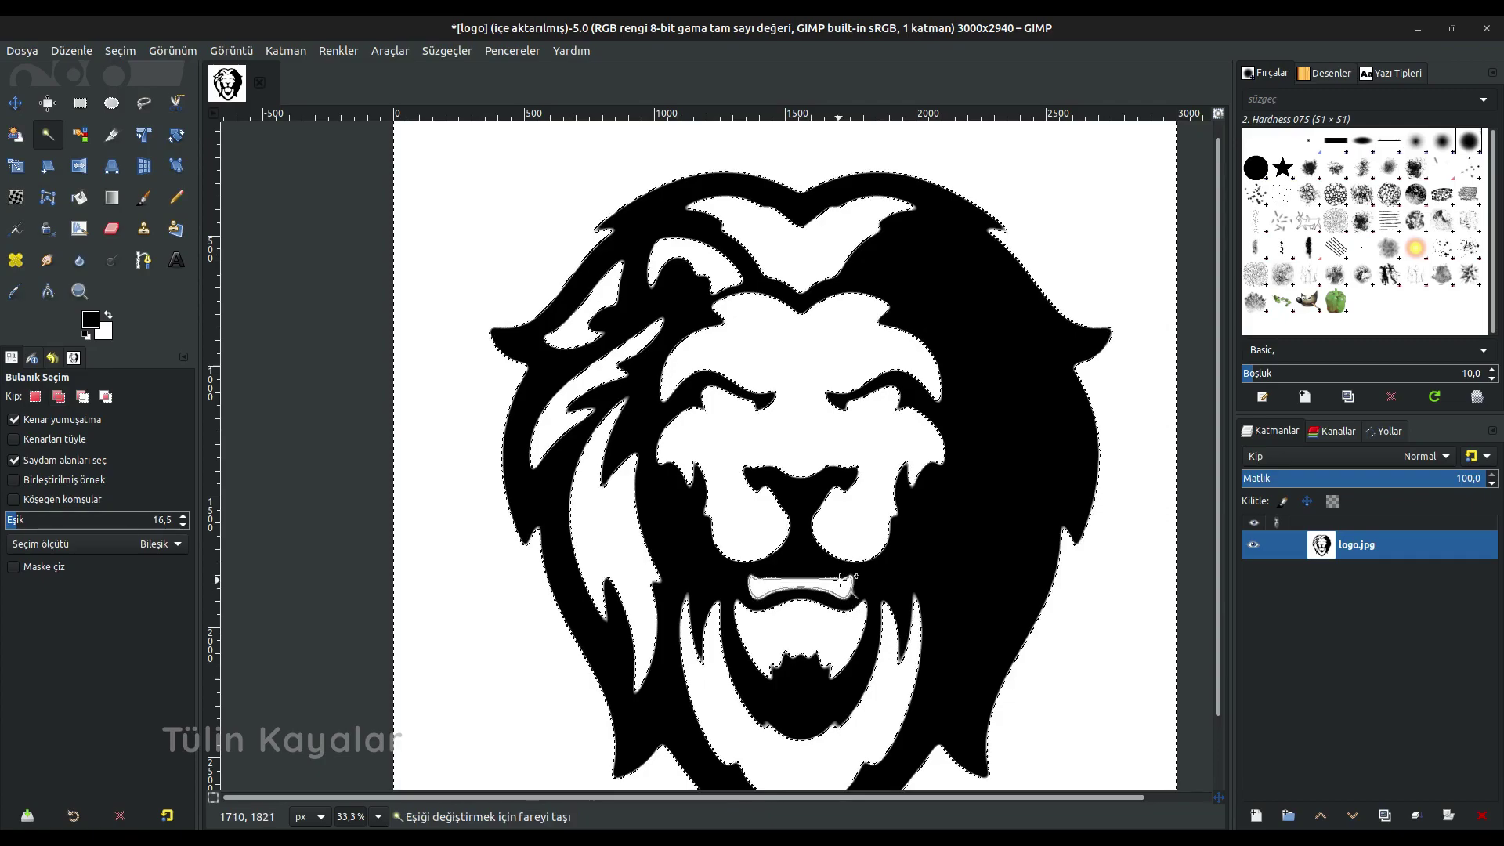
key("Escape")
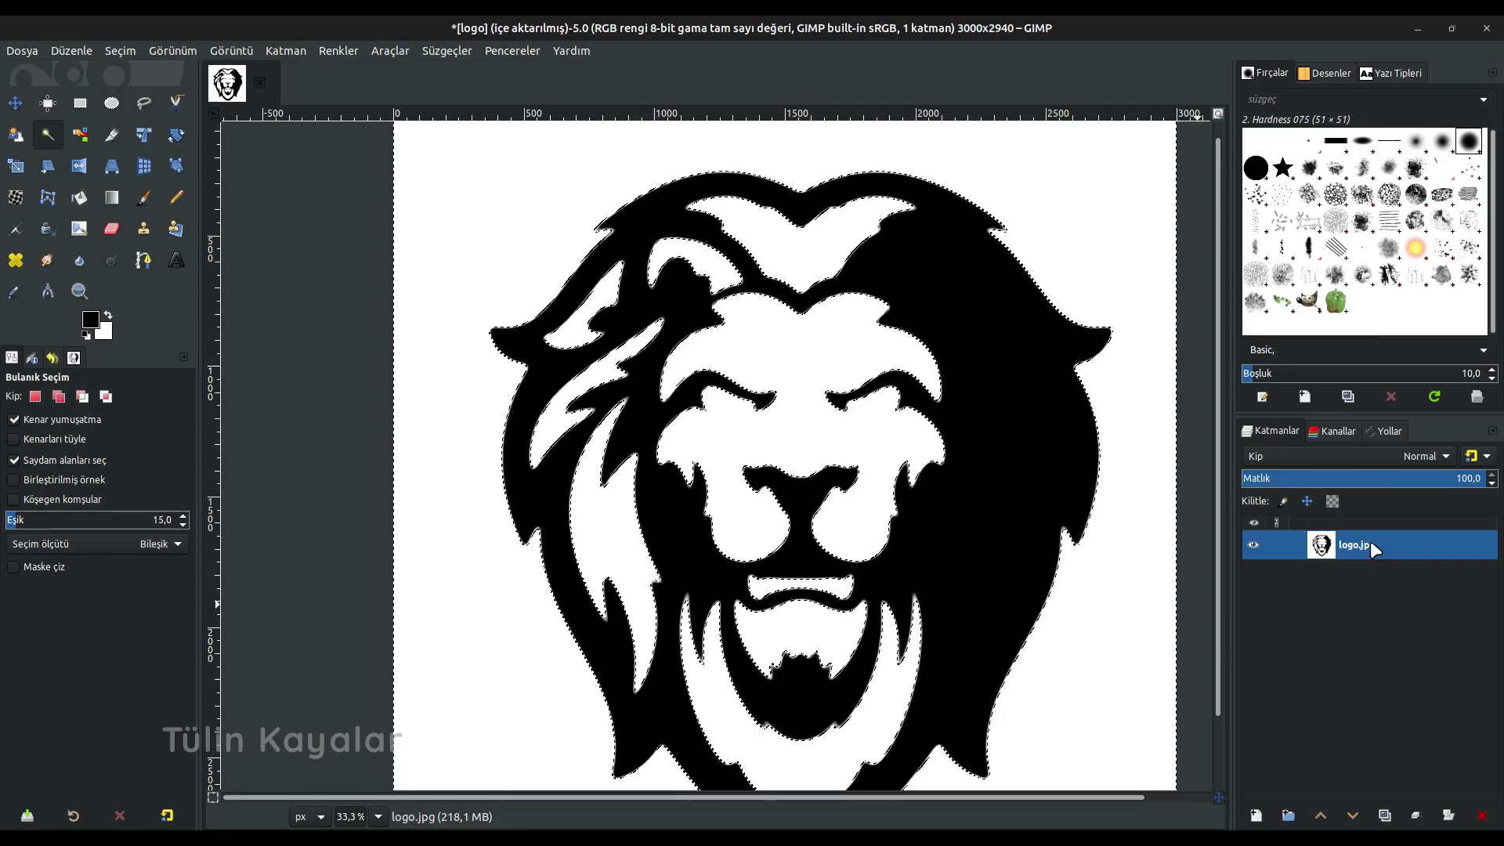
Add an inverted selection layer mask to logo.jpg so the white areas become transparent
right_click(1371, 547)
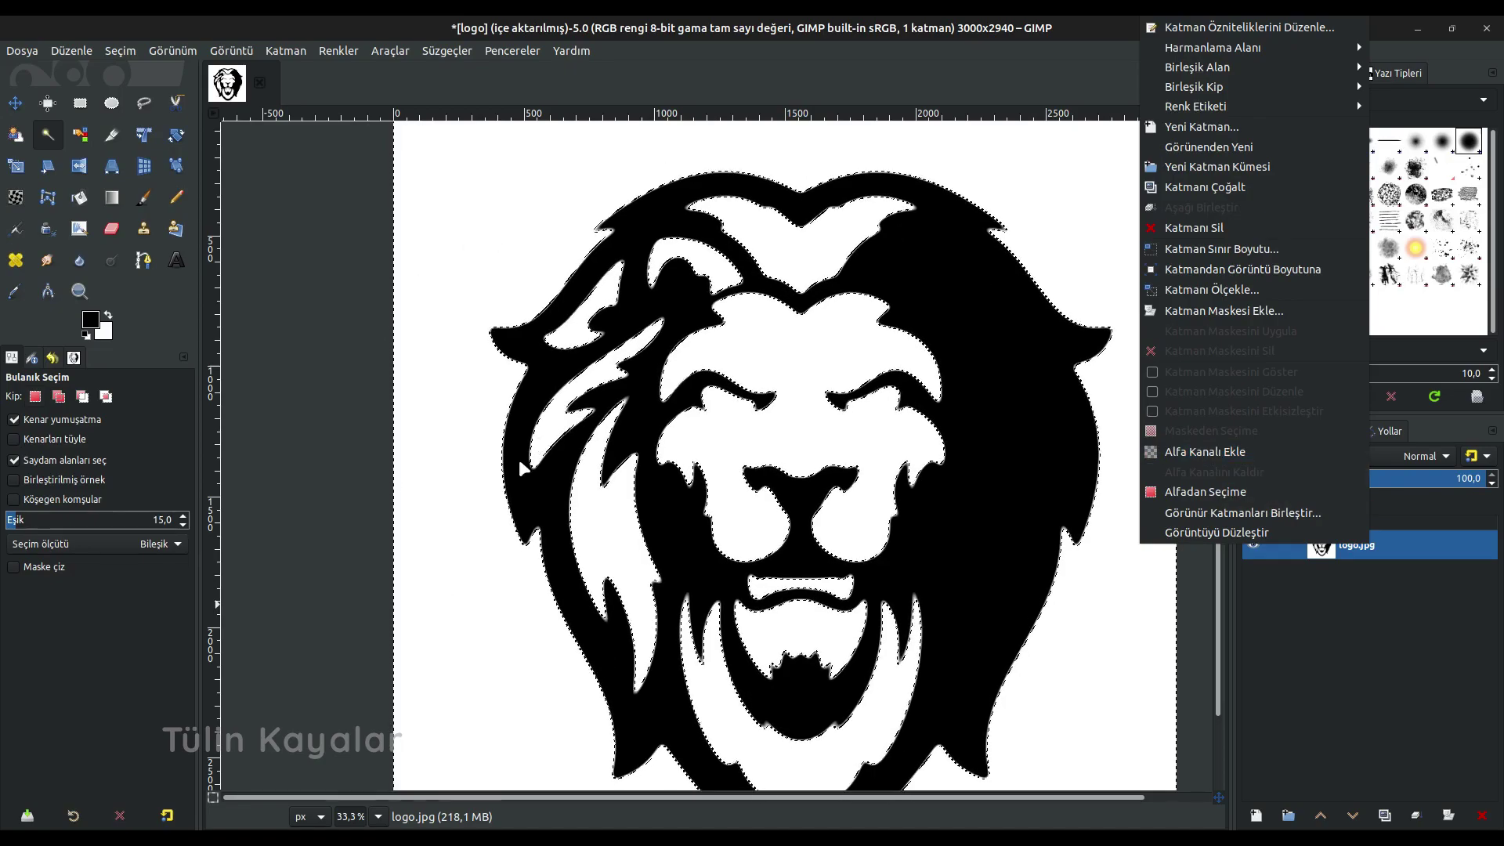
left_click(308, 364)
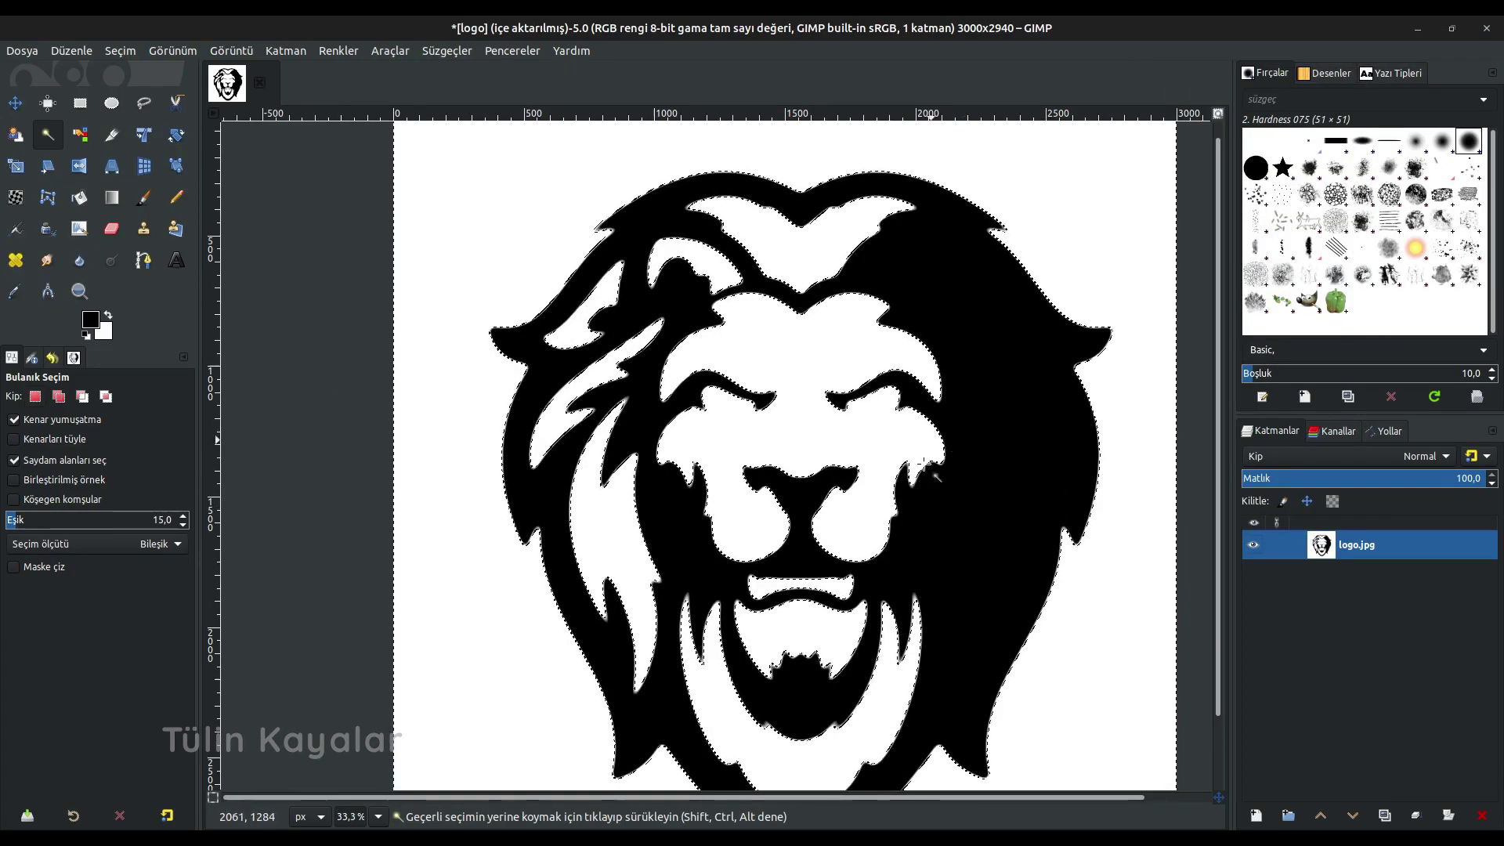
right_click(1348, 549)
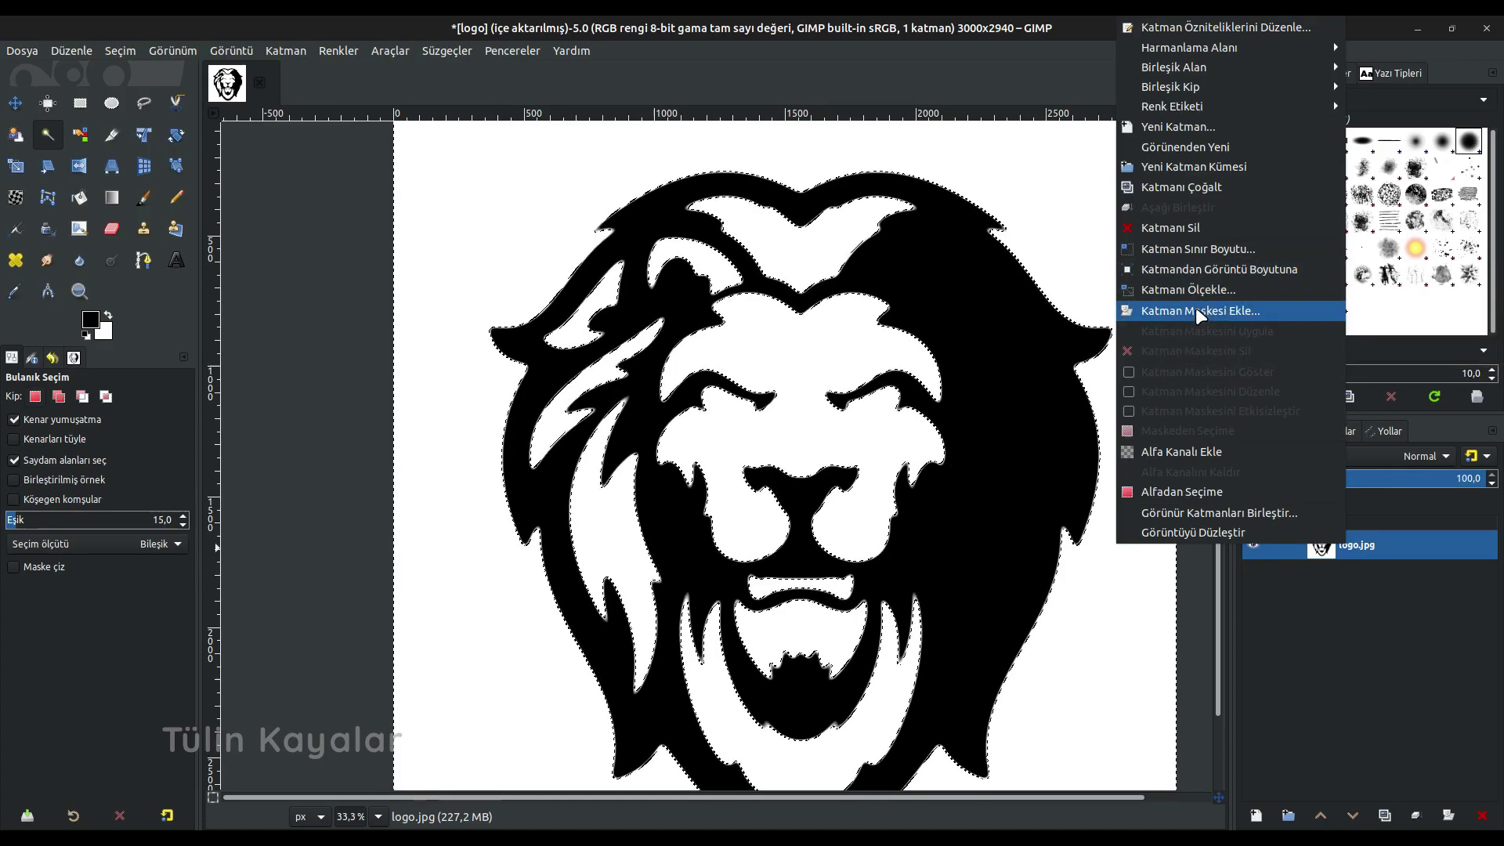
left_click(1195, 310)
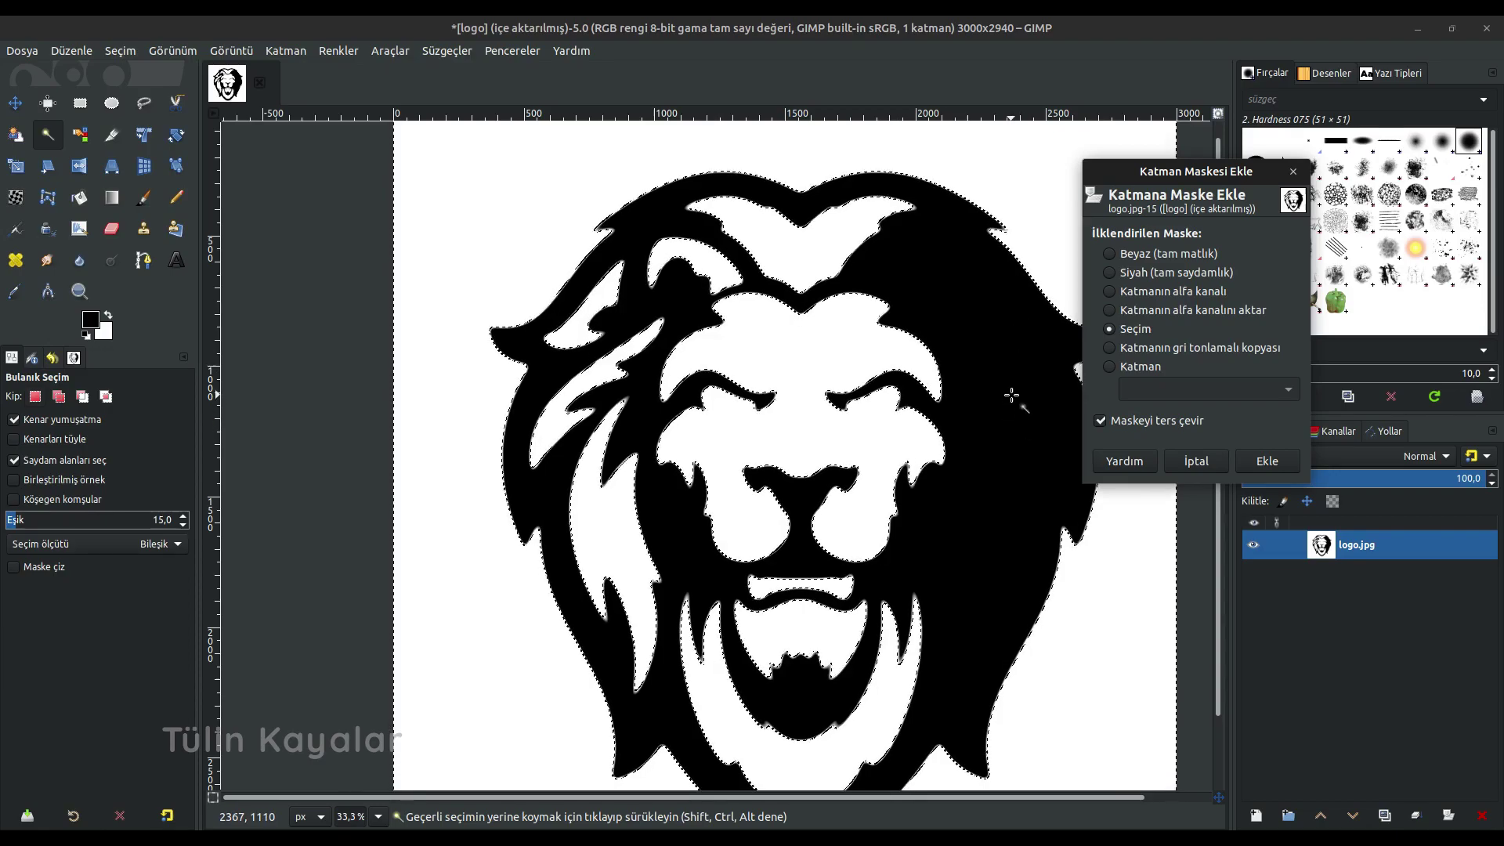
left_click(1261, 459)
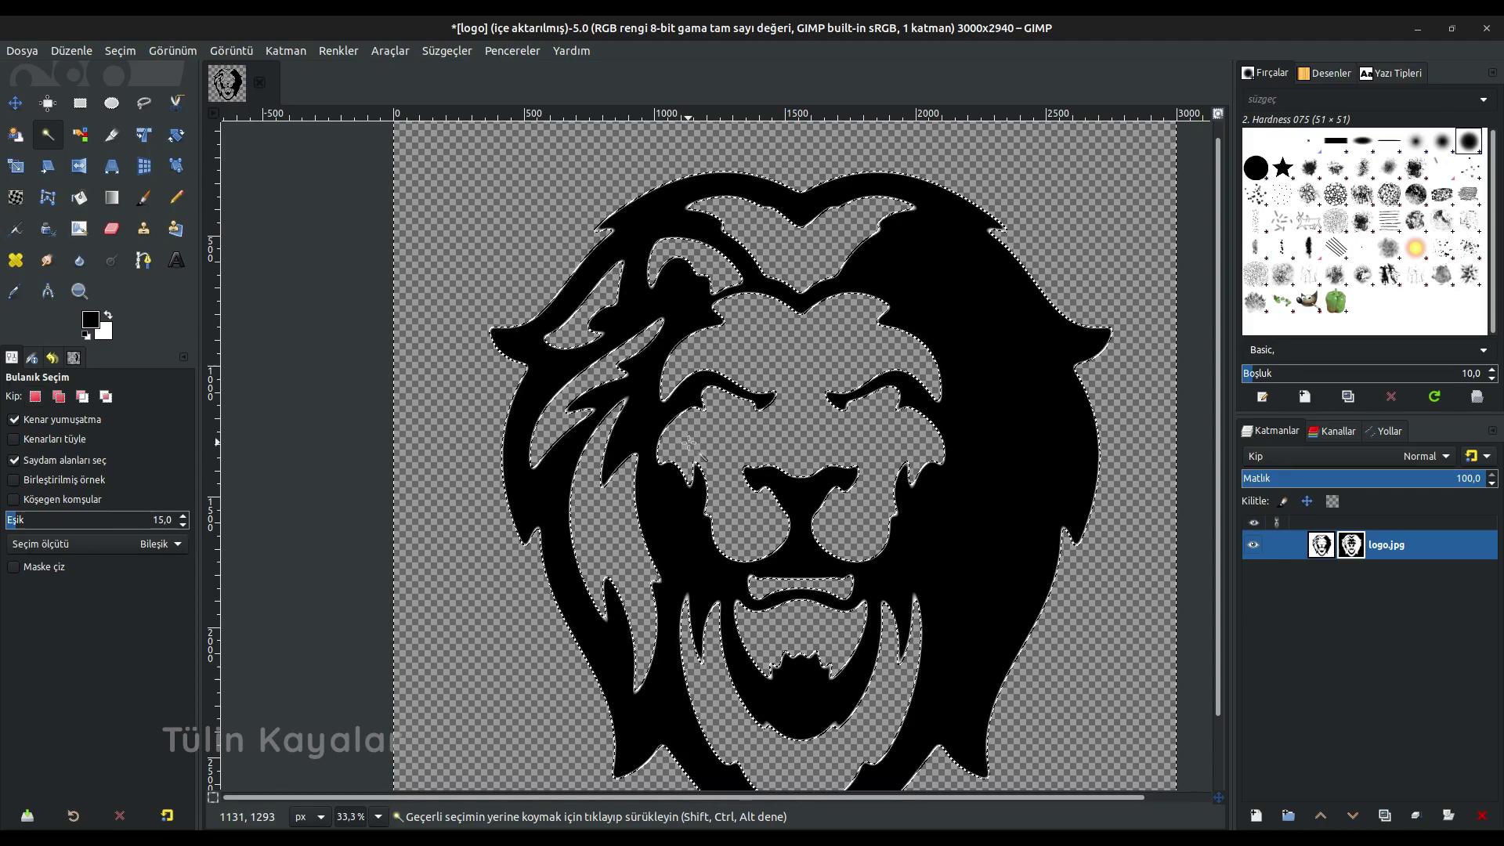
Deselect all, zoom out, and disable logo.jpg's layer mask to show the white background
key("ctrl+shift+a")
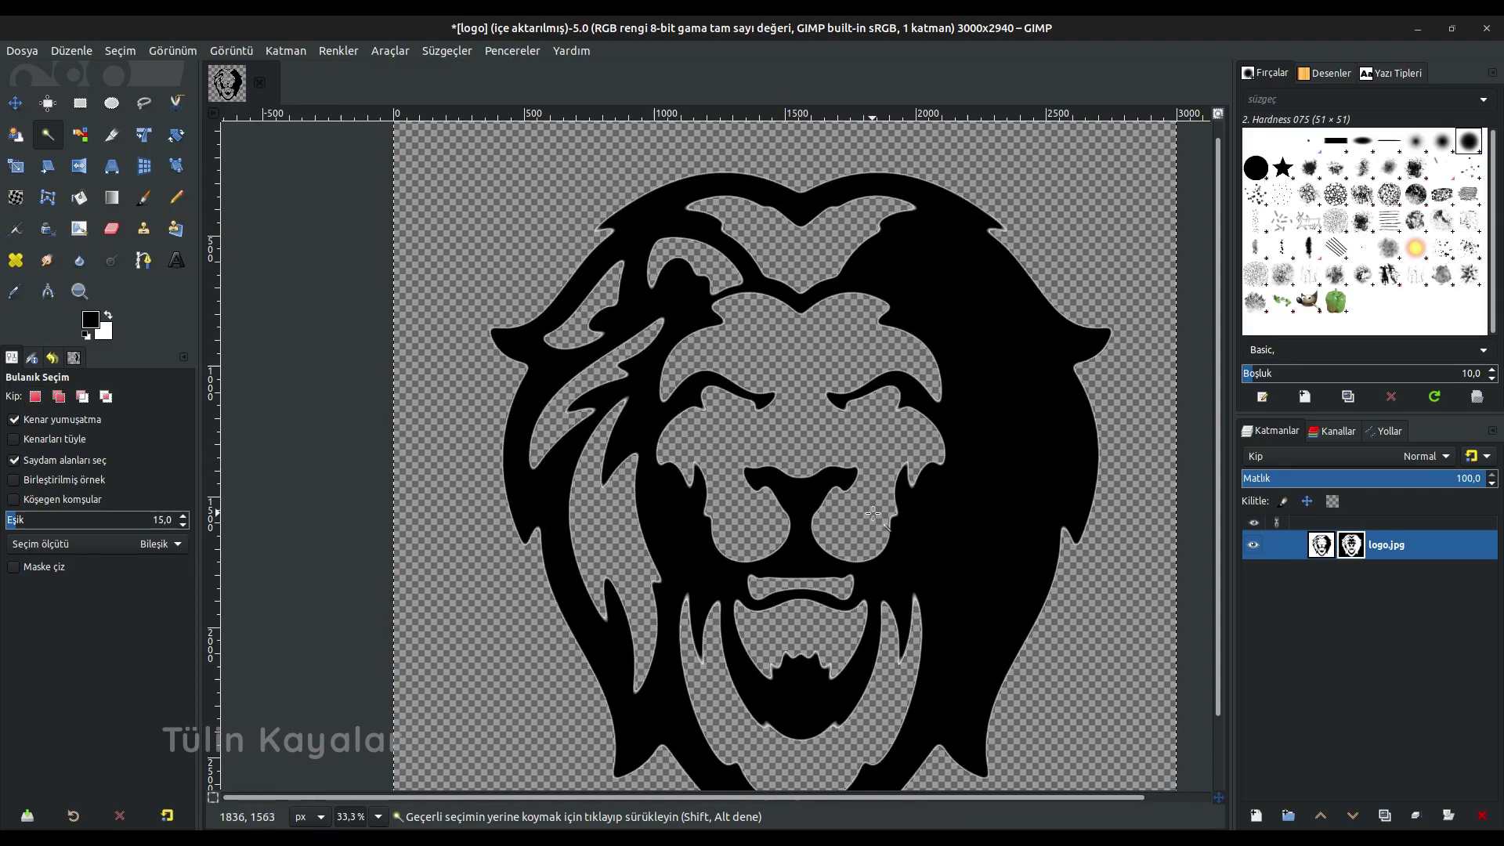
scroll(873, 515, "down", 2)
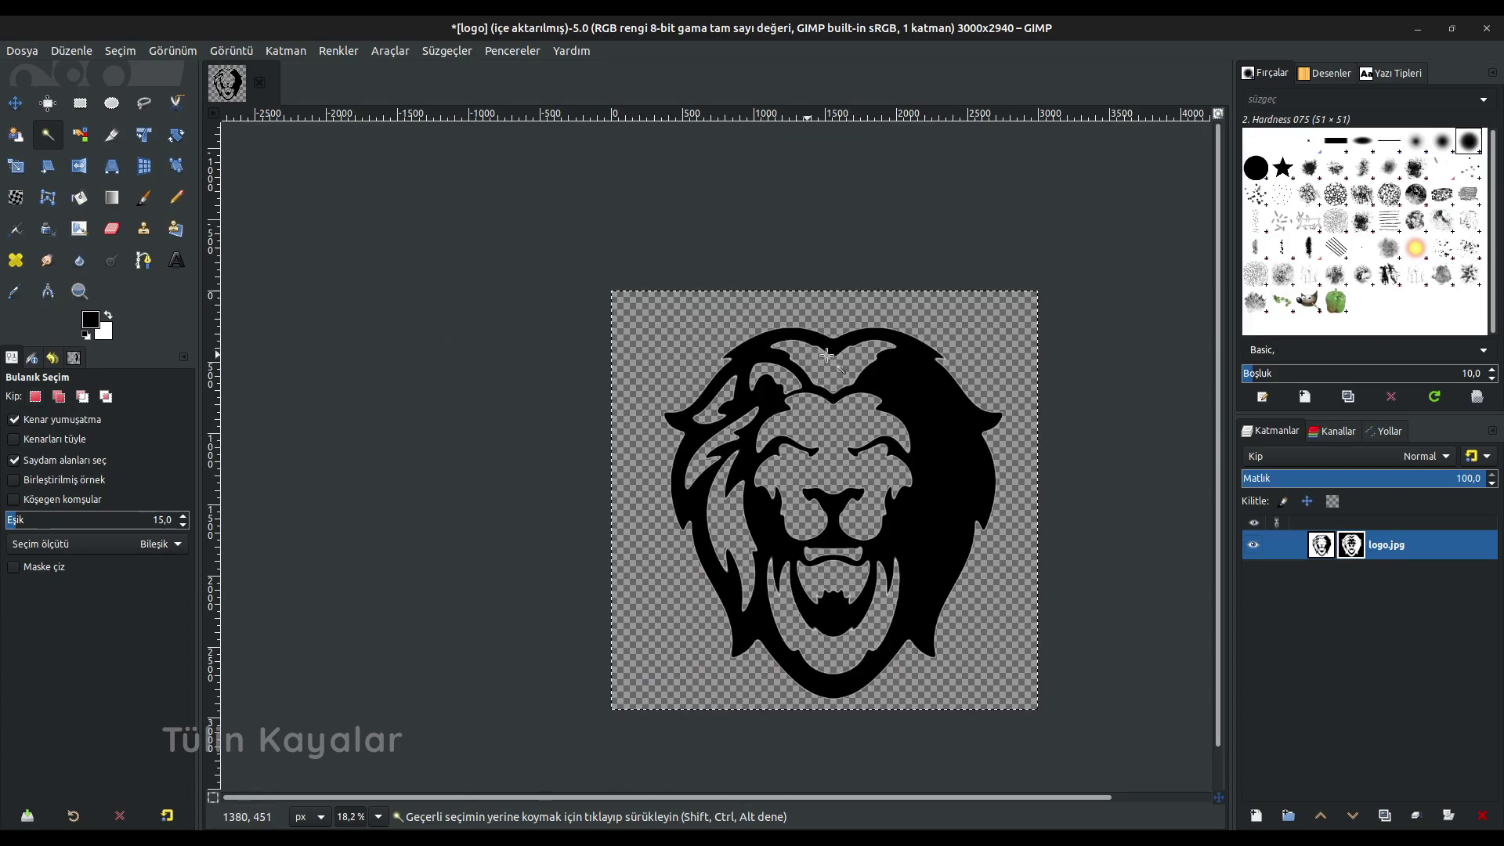
right_click(1379, 547)
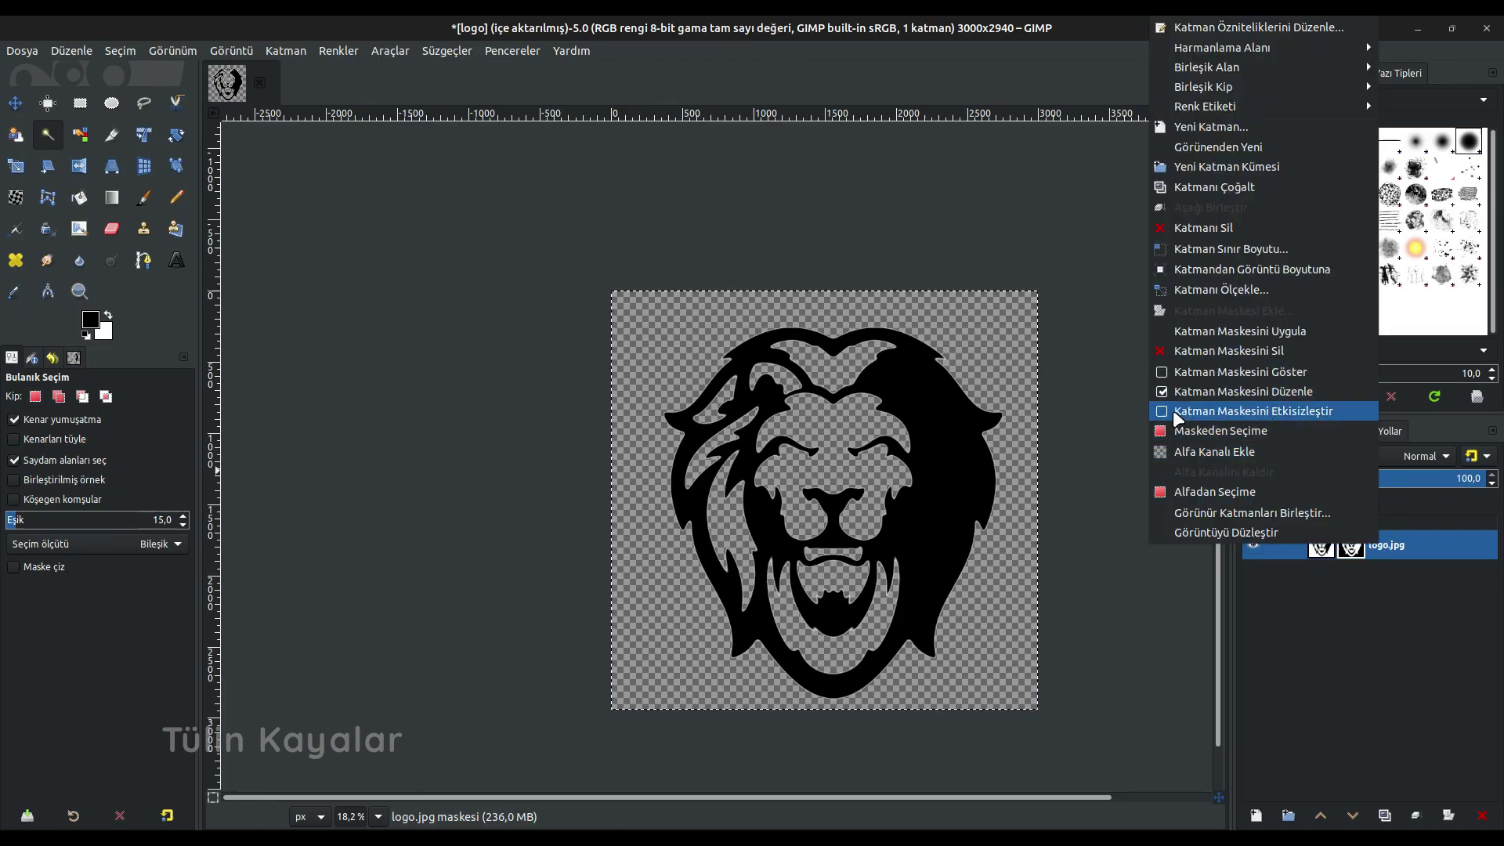
left_click(1167, 411)
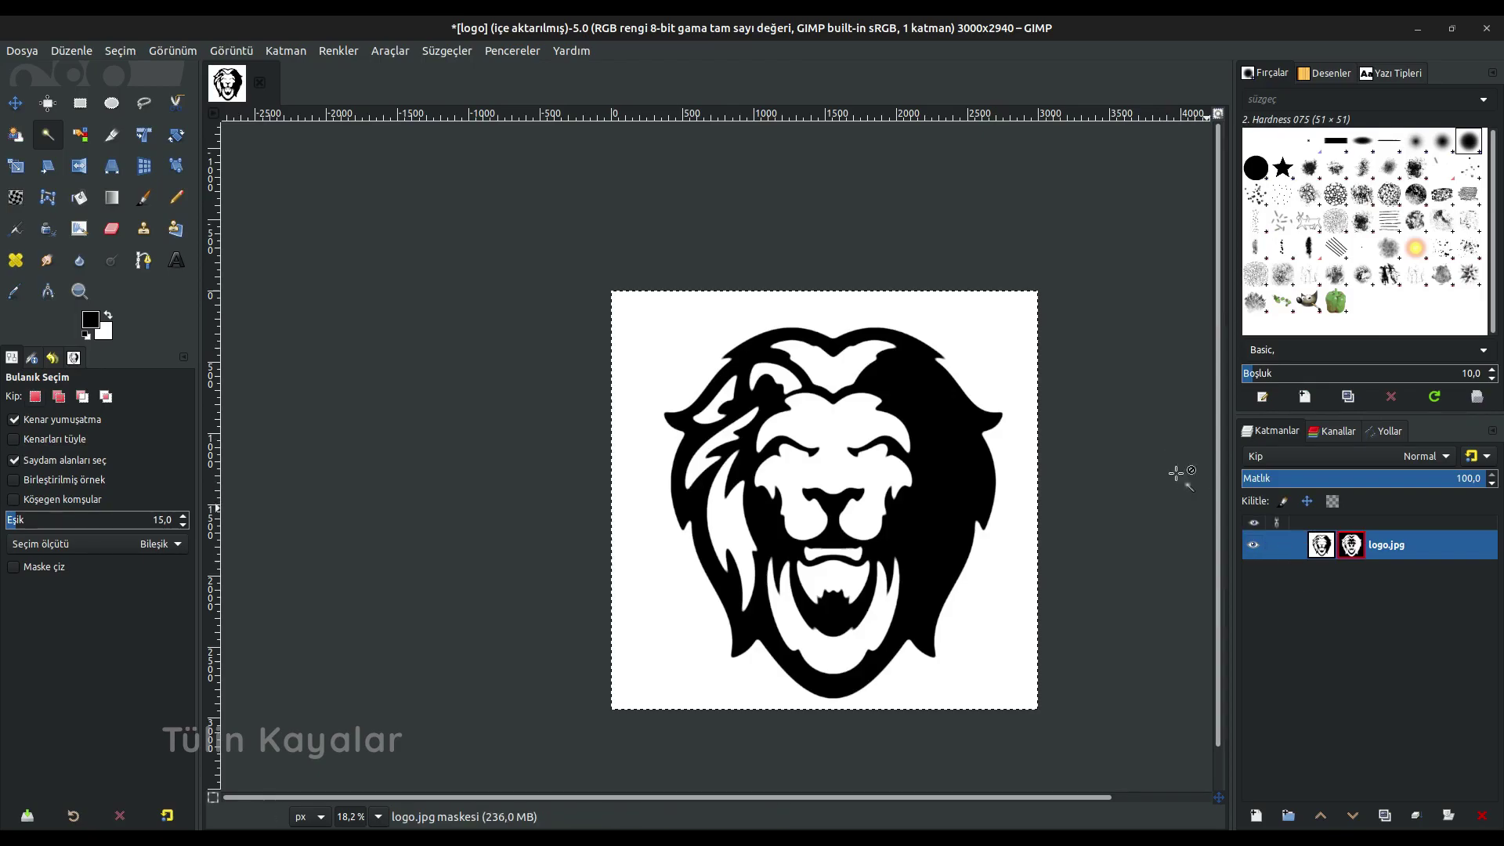